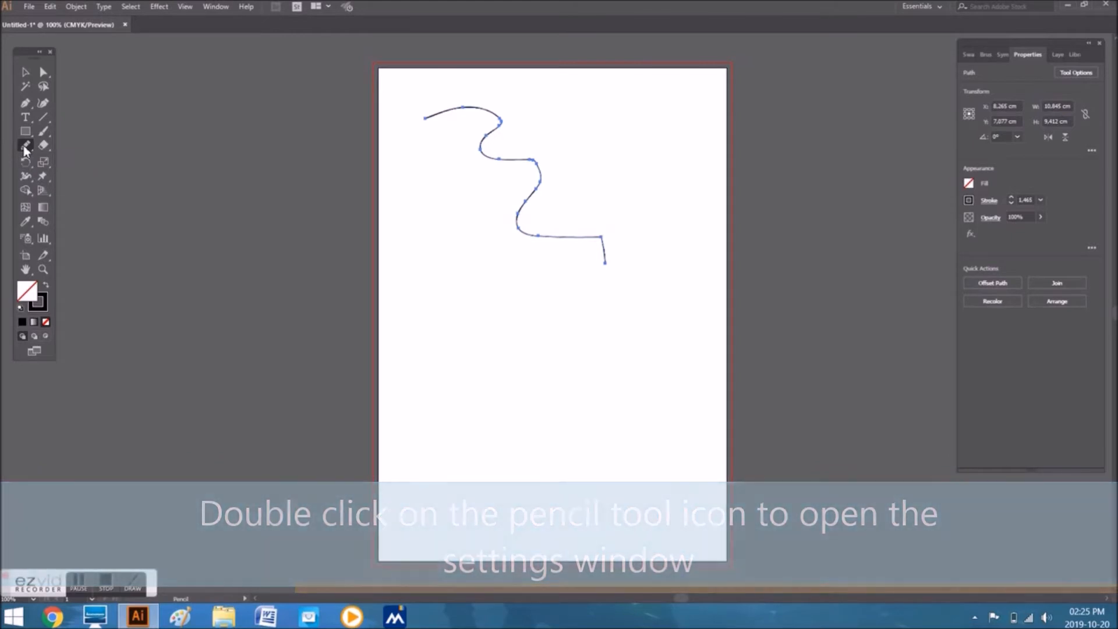
Set the Pencil tool's fidelity all the way to Smooth.
double_click(32, 150)
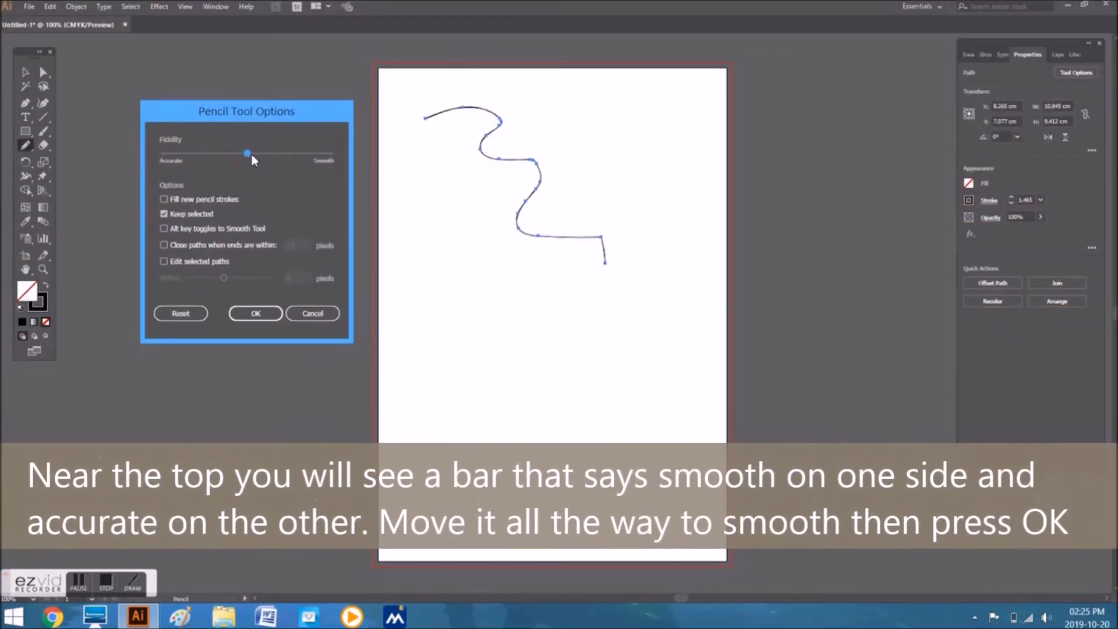
drag(264, 156, 328, 157)
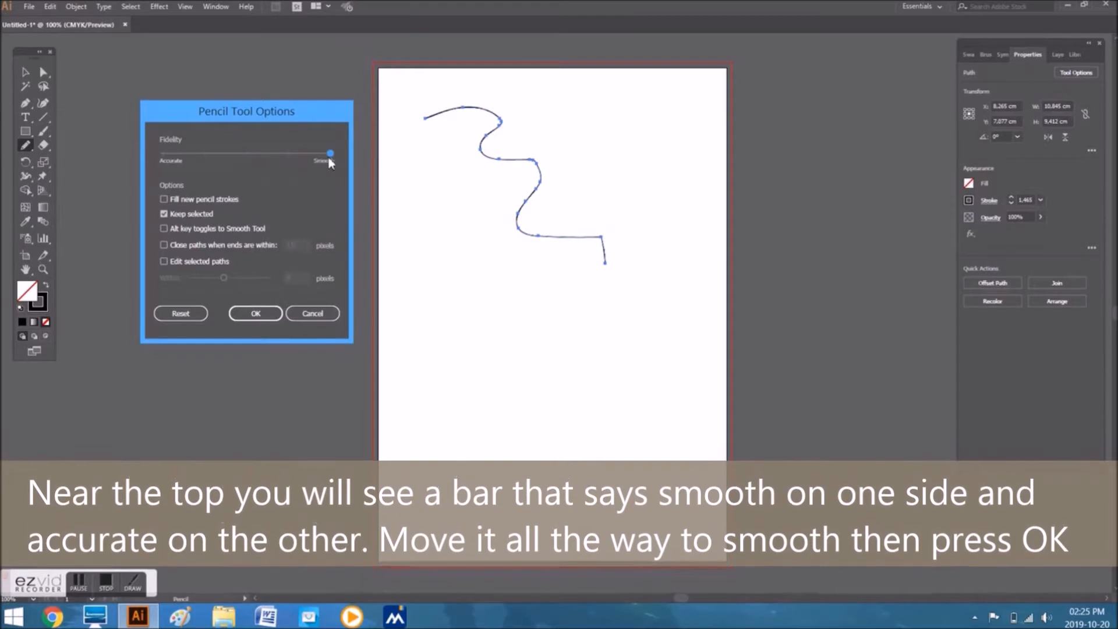
click(256, 314)
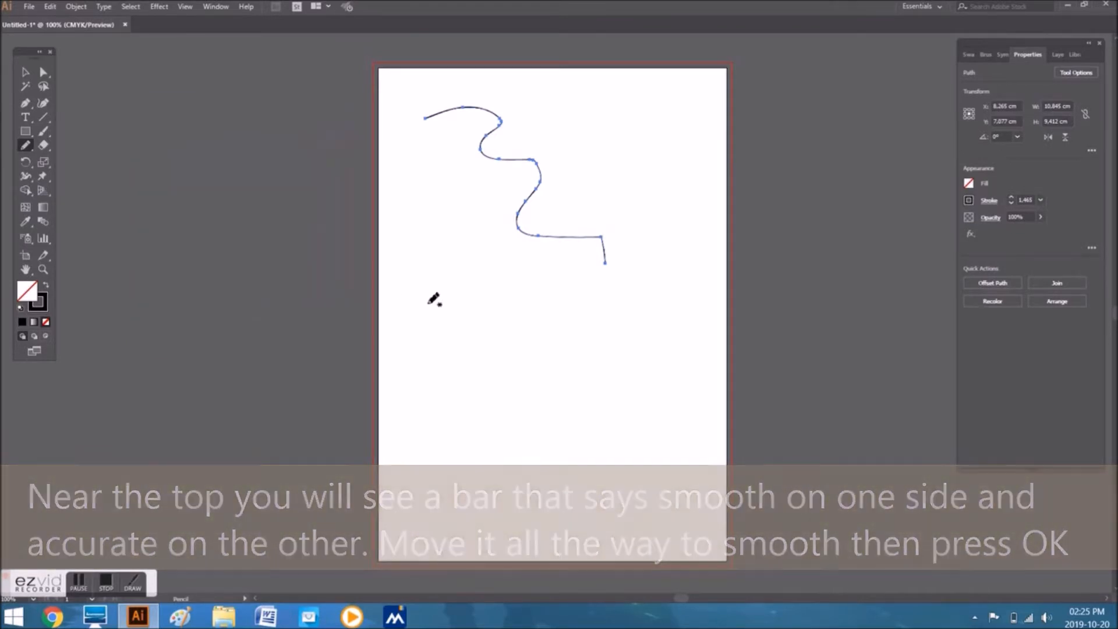
Draw two squiggly pencil lines across the page below the existing curve, the lower one about 18.6 by 9.3 cm.
mouse_move(428, 300)
mouse_down()
mouse_move(459, 294)
mouse_move(534, 348)
mouse_up()
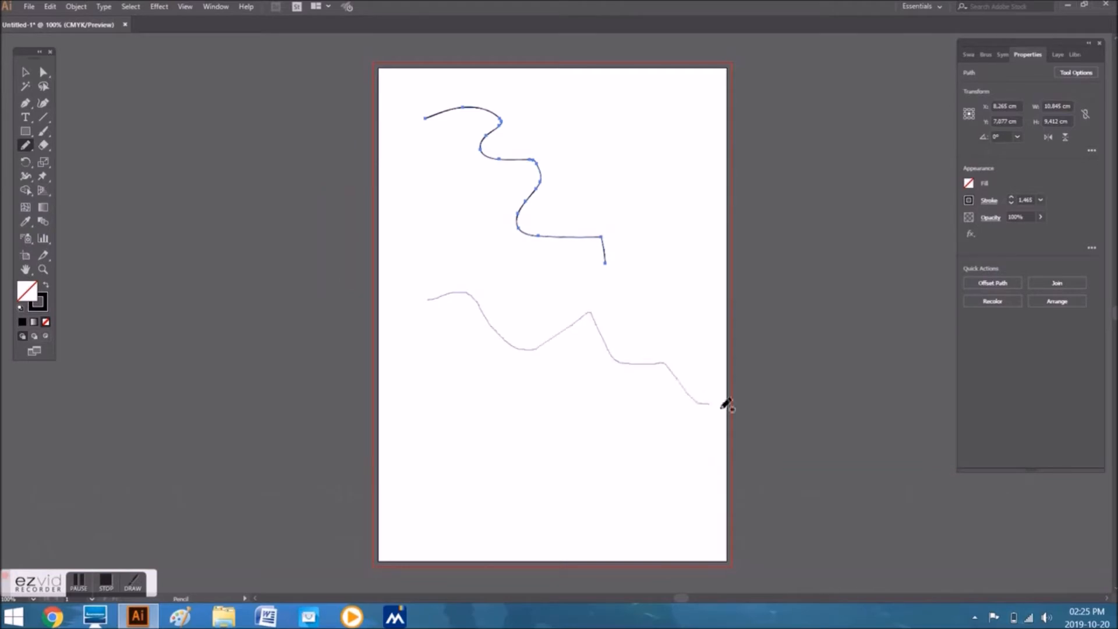
drag(726, 404, 715, 401)
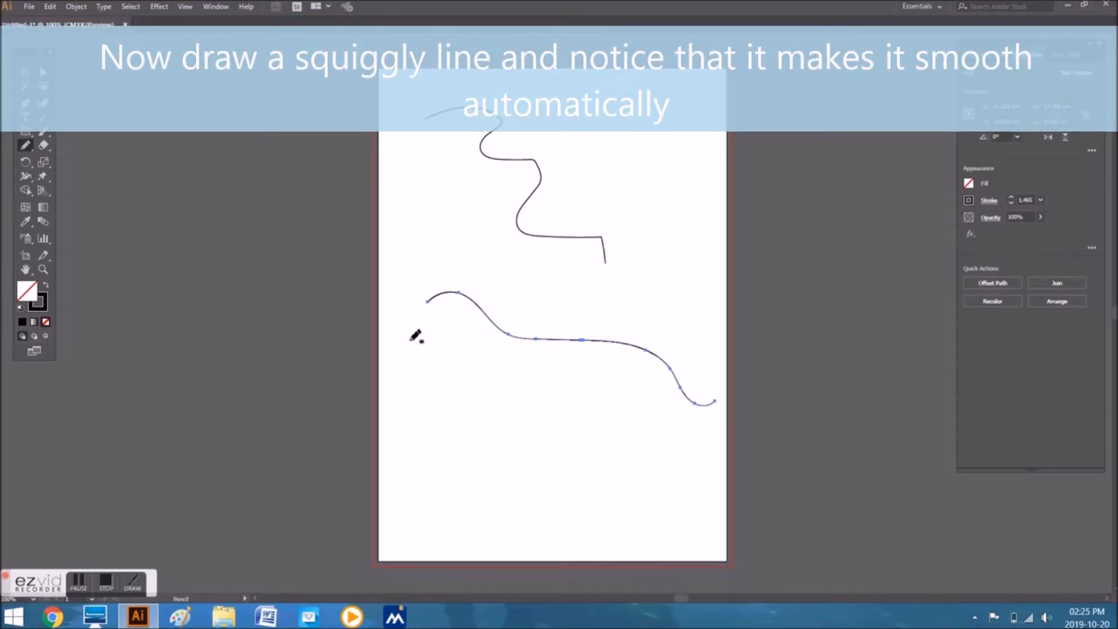
mouse_move(409, 350)
mouse_down()
mouse_move(451, 353)
mouse_move(530, 420)
mouse_move(589, 449)
mouse_up()
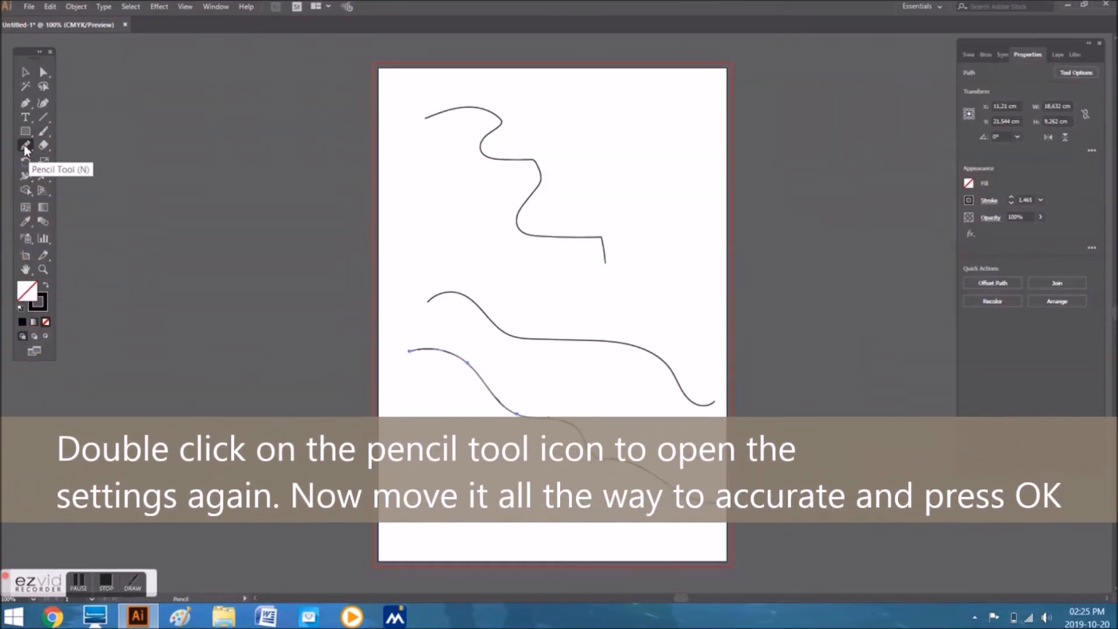
Set the Pencil tool's fidelity fully to Accurate and draw a jagged line about 9.6 by 5.3 cm in the page's upper-right area.
double_click(23, 145)
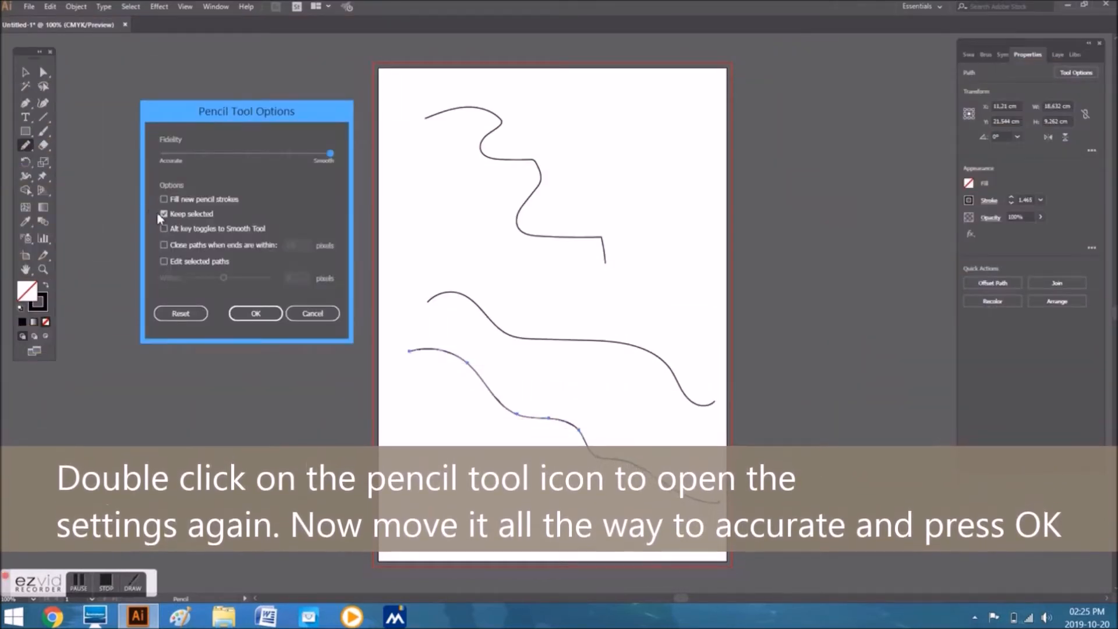
drag(331, 153, 166, 154)
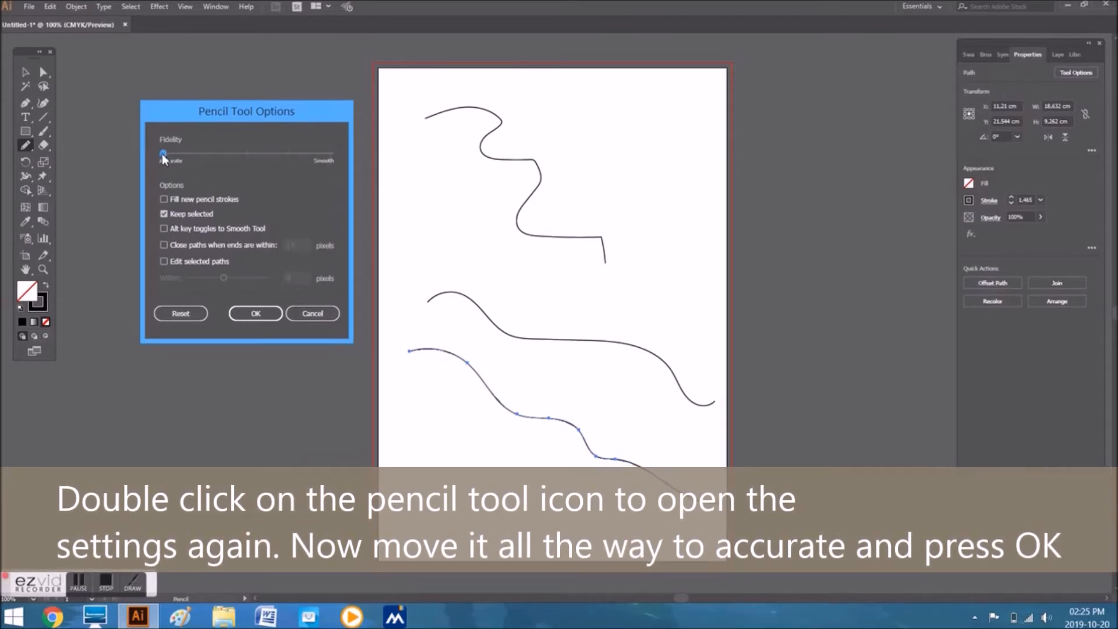
click(254, 315)
mouse_move(562, 129)
mouse_down()
mouse_move(589, 154)
mouse_move(635, 148)
mouse_move(722, 213)
mouse_up()
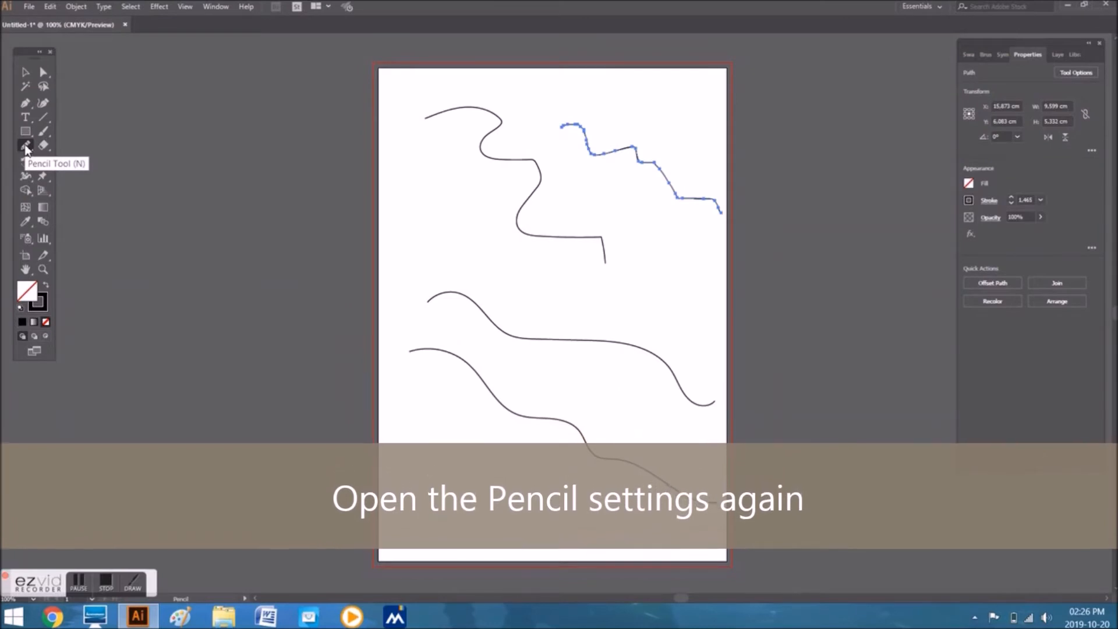
Turn off Keep selected for the Pencil tool and draw a wavy line just above the upper long smooth curve.
double_click(25, 145)
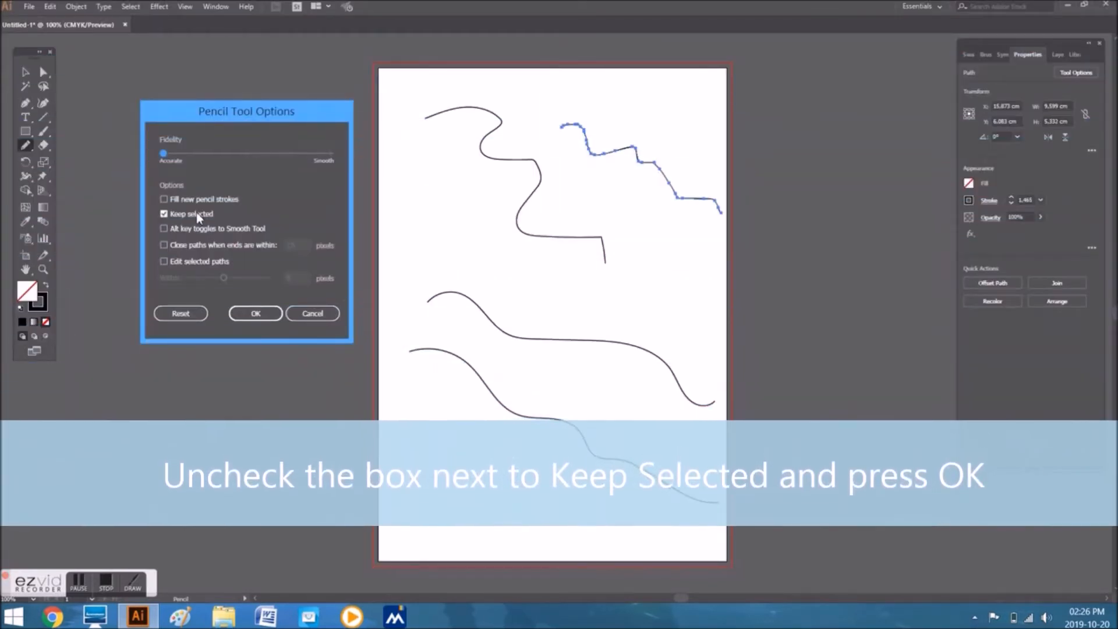
click(165, 215)
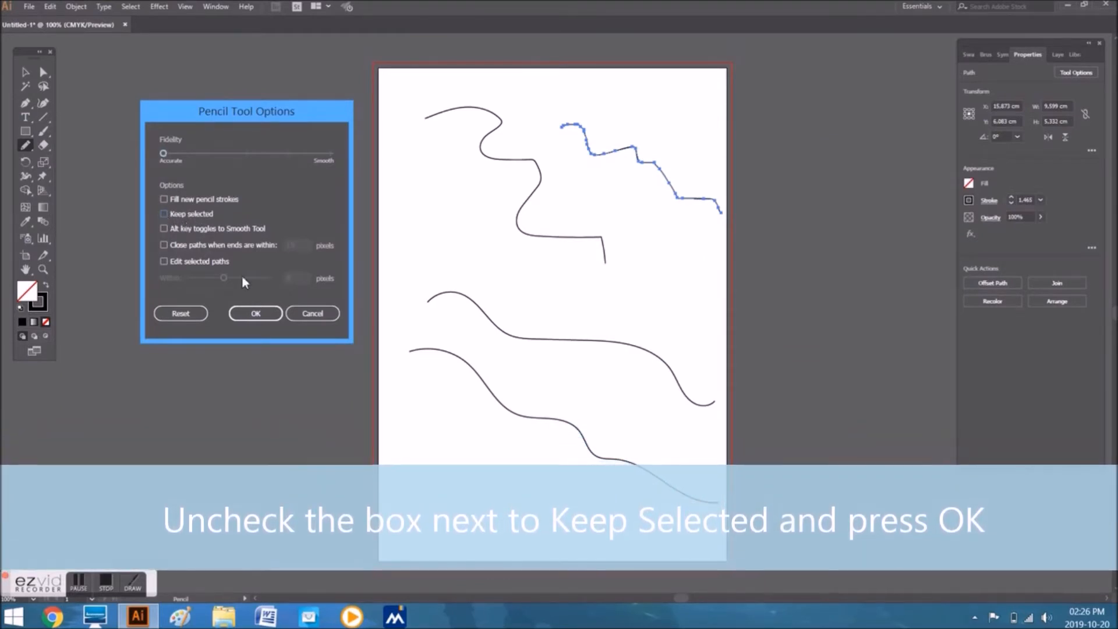
click(256, 314)
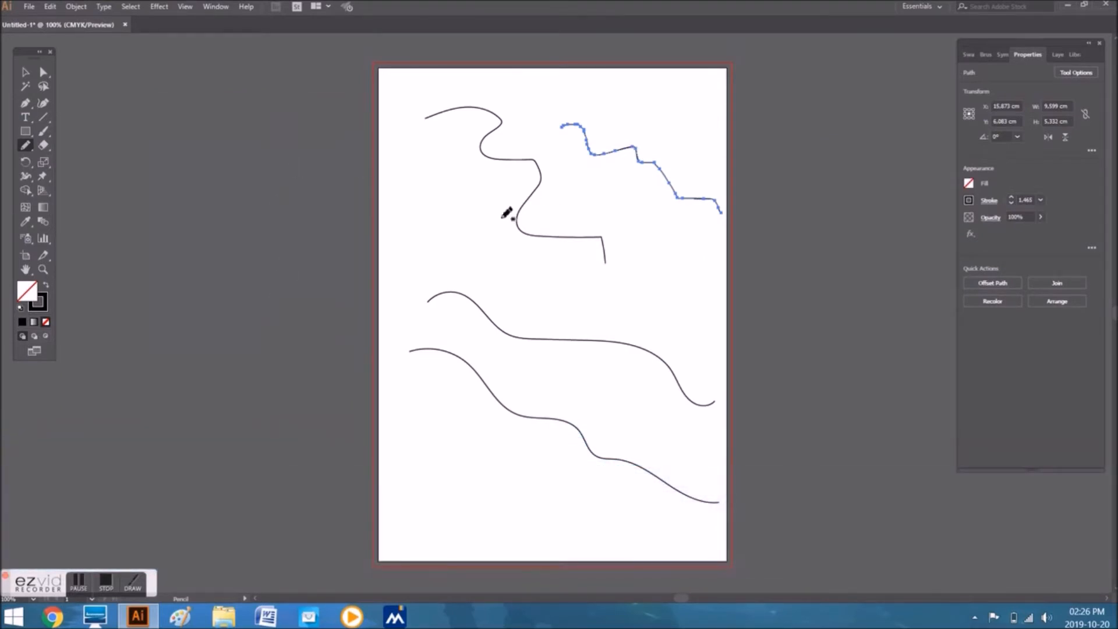
mouse_move(475, 247)
mouse_down()
mouse_move(583, 303)
mouse_move(670, 320)
mouse_up()
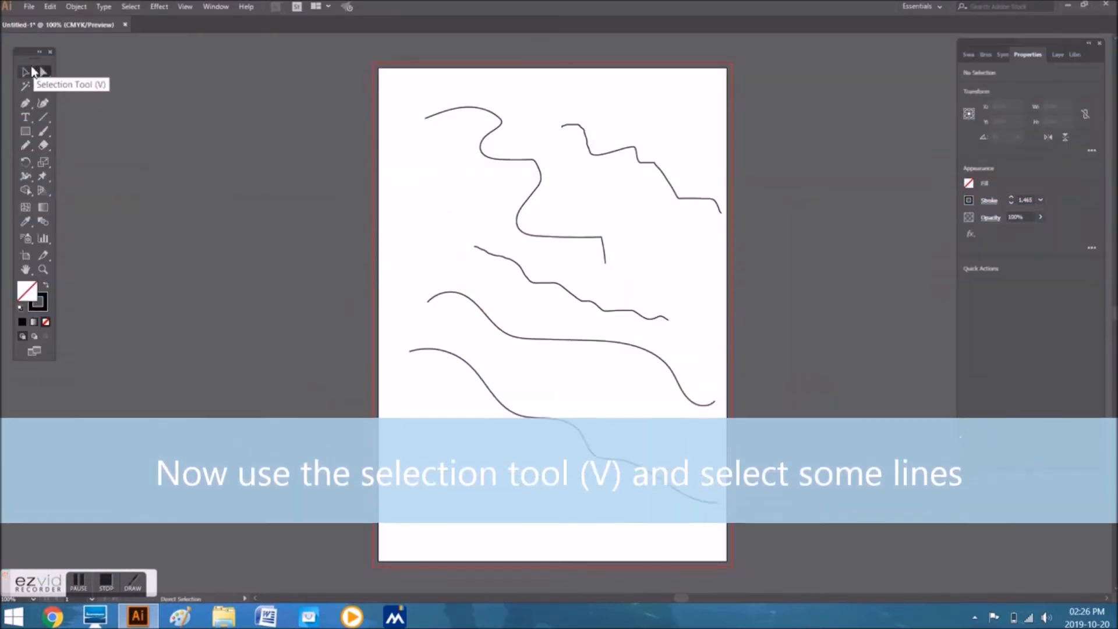
Select the two uppermost lines together and rotate them about 18° clockwise.
click(25, 72)
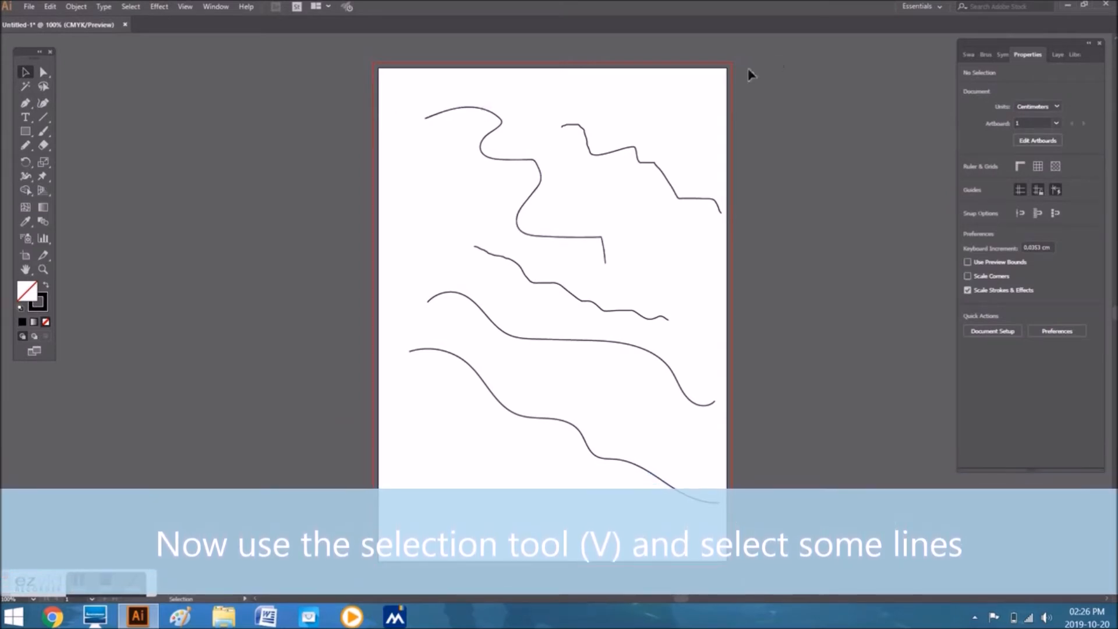
drag(529, 95, 696, 199)
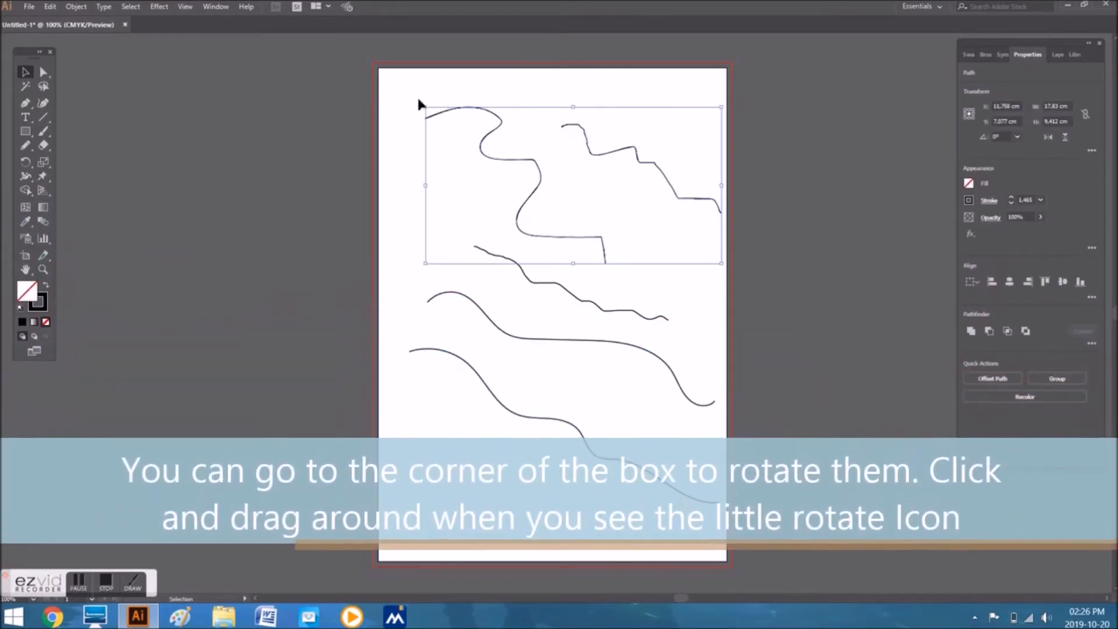
drag(420, 103, 474, 78)
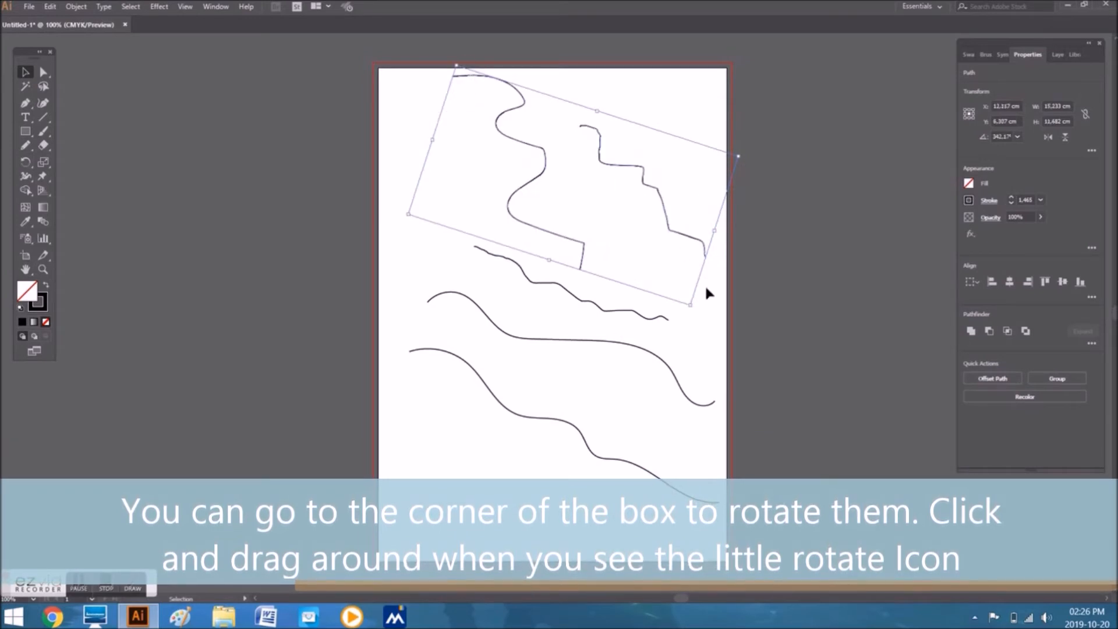
Resize the lowest line to be narrower, about 7.2 cm high, and move it up across the lines in the middle of the page.
drag(391, 390, 683, 486)
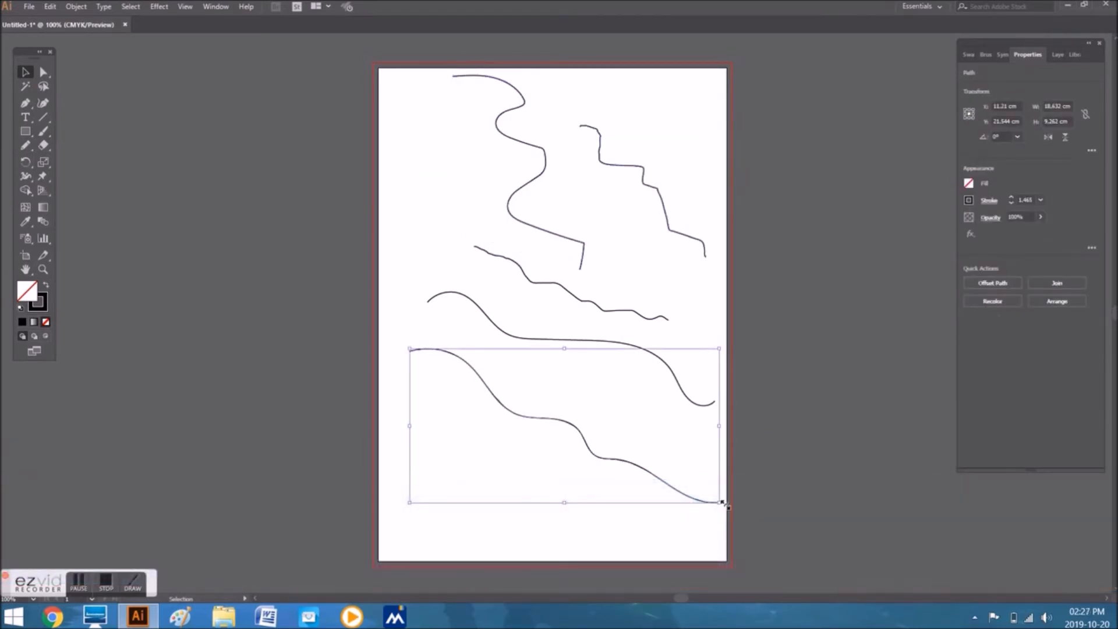
drag(674, 541, 673, 540)
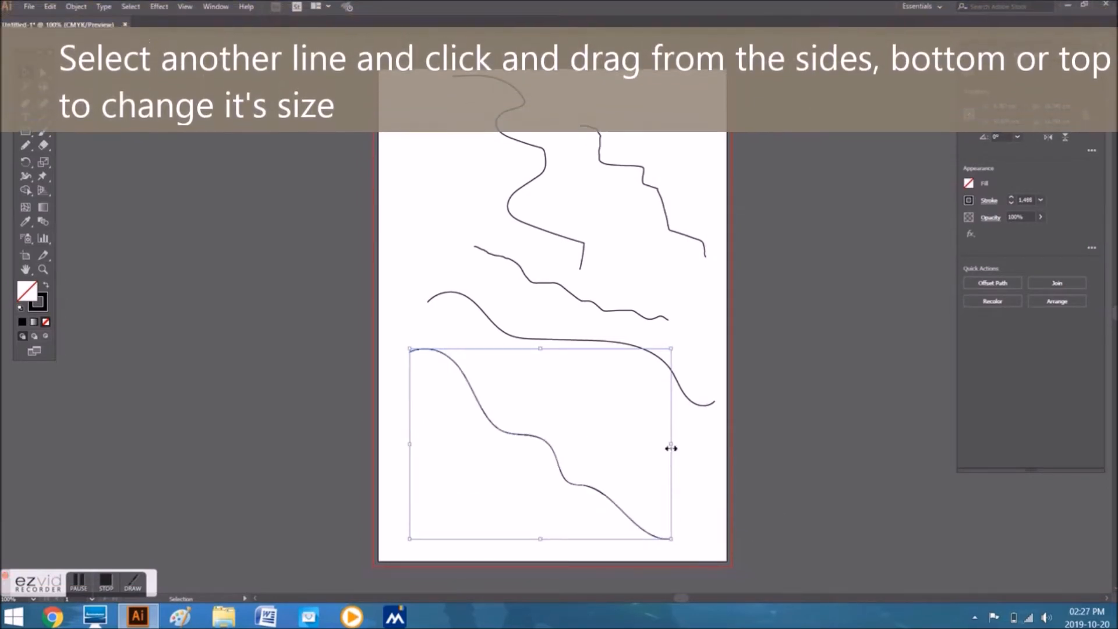
drag(669, 450, 695, 447)
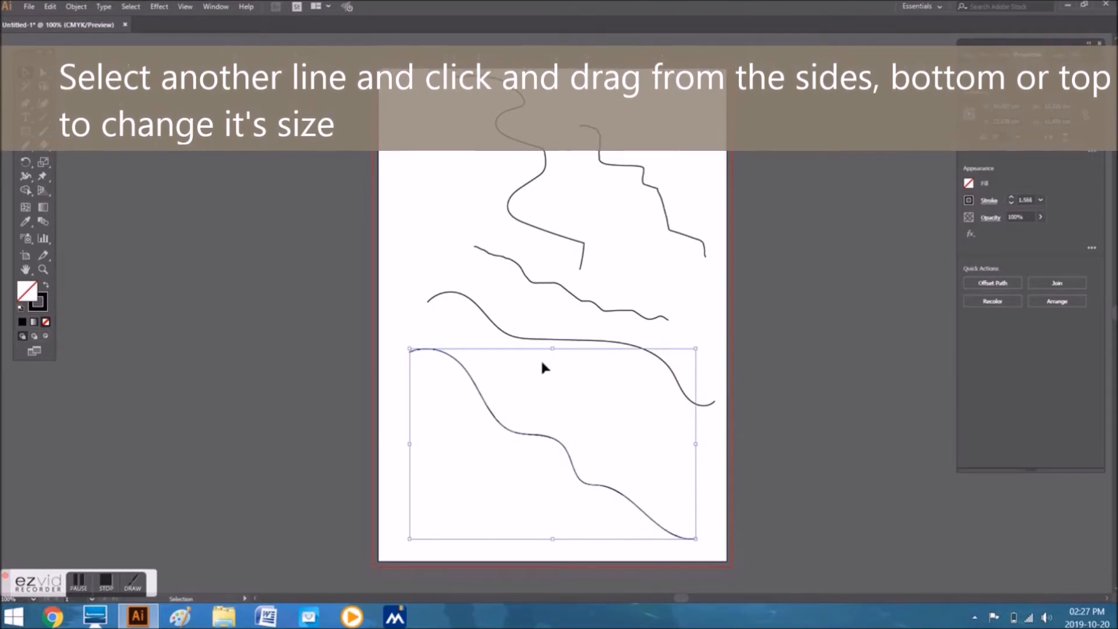
drag(551, 351, 546, 419)
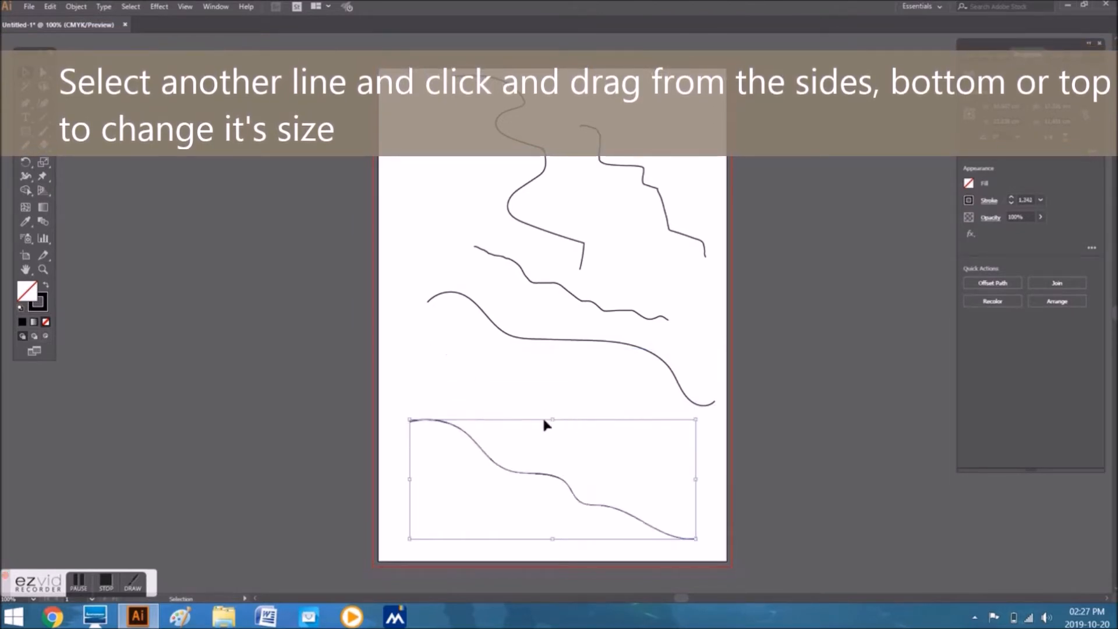
drag(417, 480, 561, 480)
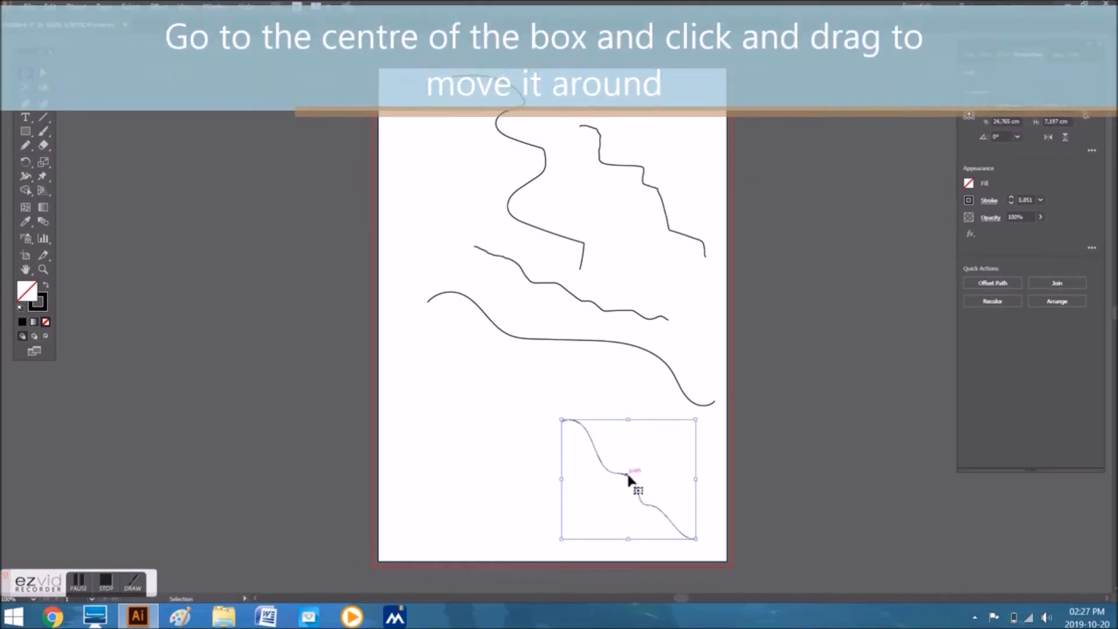
drag(628, 475, 567, 304)
click(579, 432)
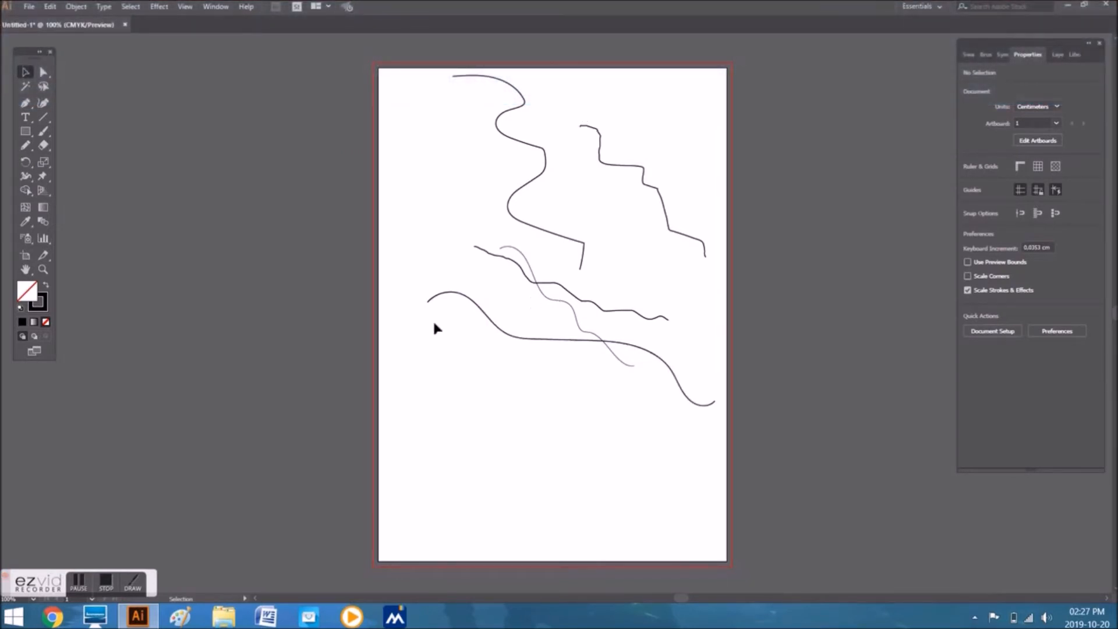
Draw a wavy pencil line sloping down across the page below the long smooth curve.
click(27, 146)
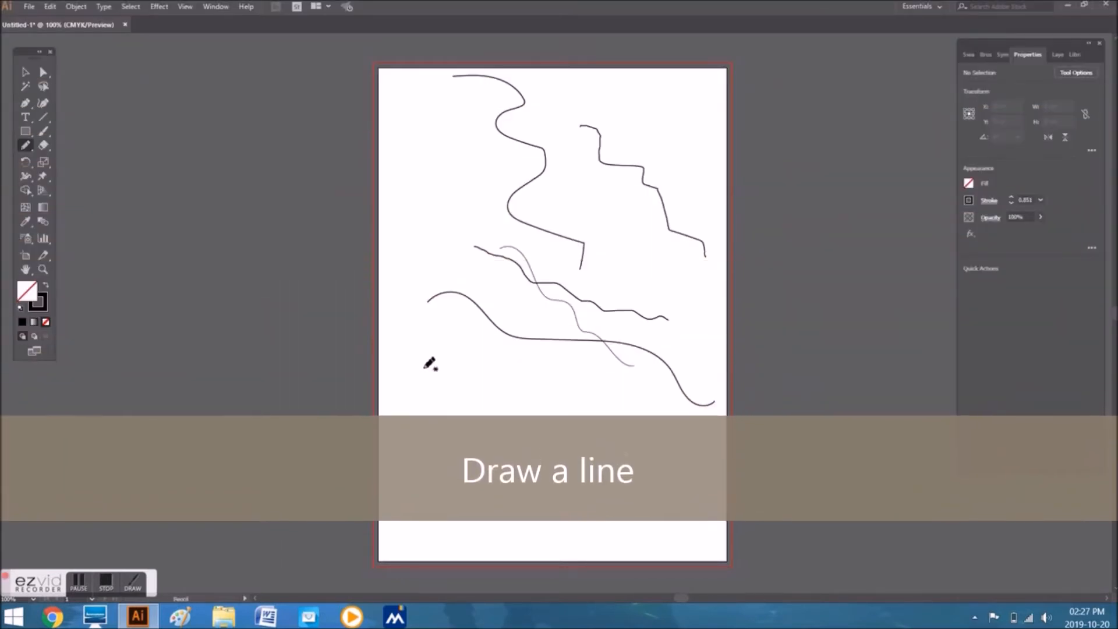
mouse_move(422, 364)
mouse_down()
mouse_move(492, 387)
mouse_move(673, 483)
mouse_up()
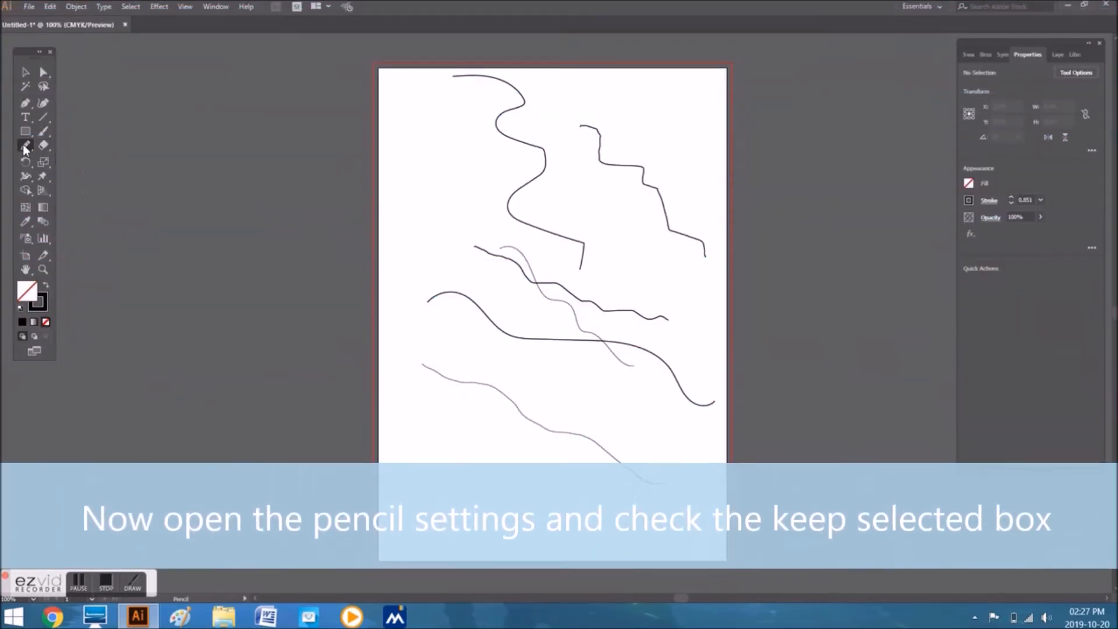
Turn on Keep selected in the Pencil tool's options.
double_click(24, 146)
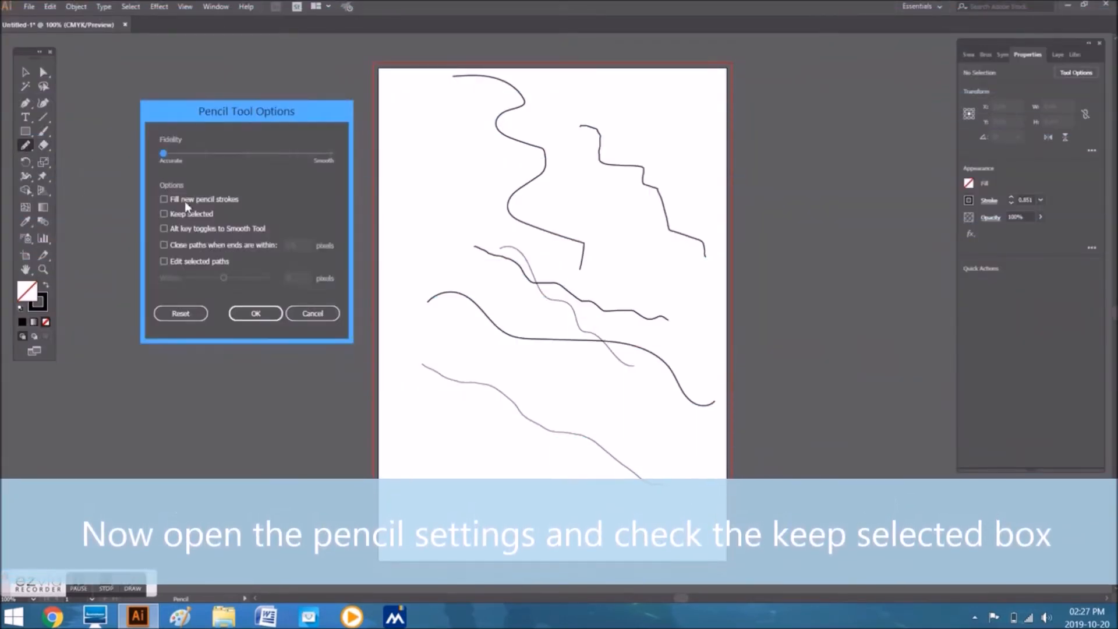
click(174, 215)
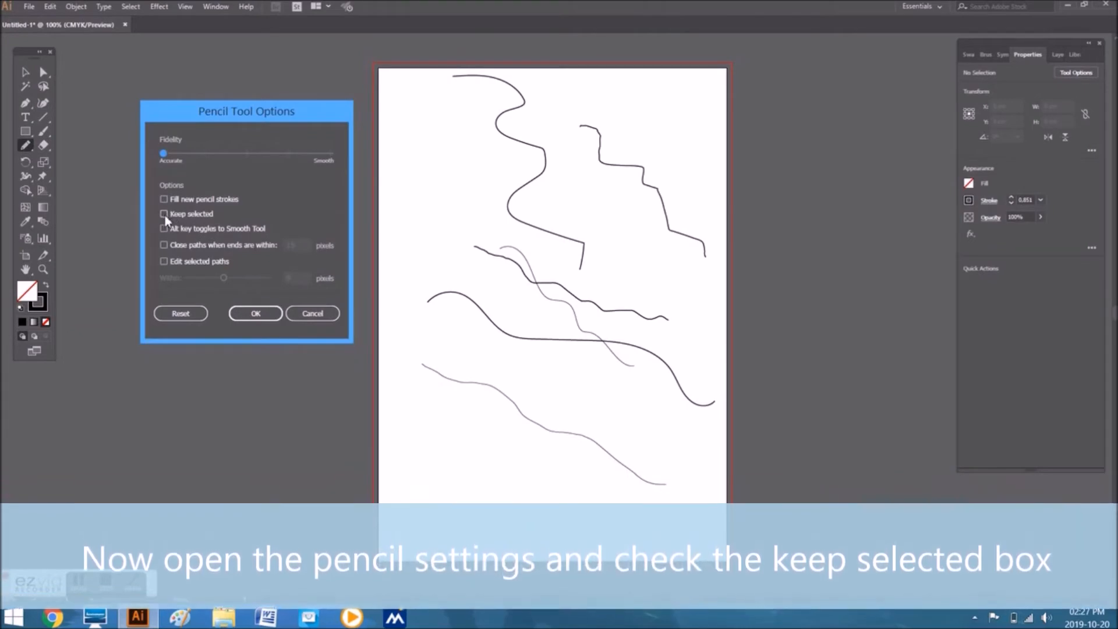
click(261, 315)
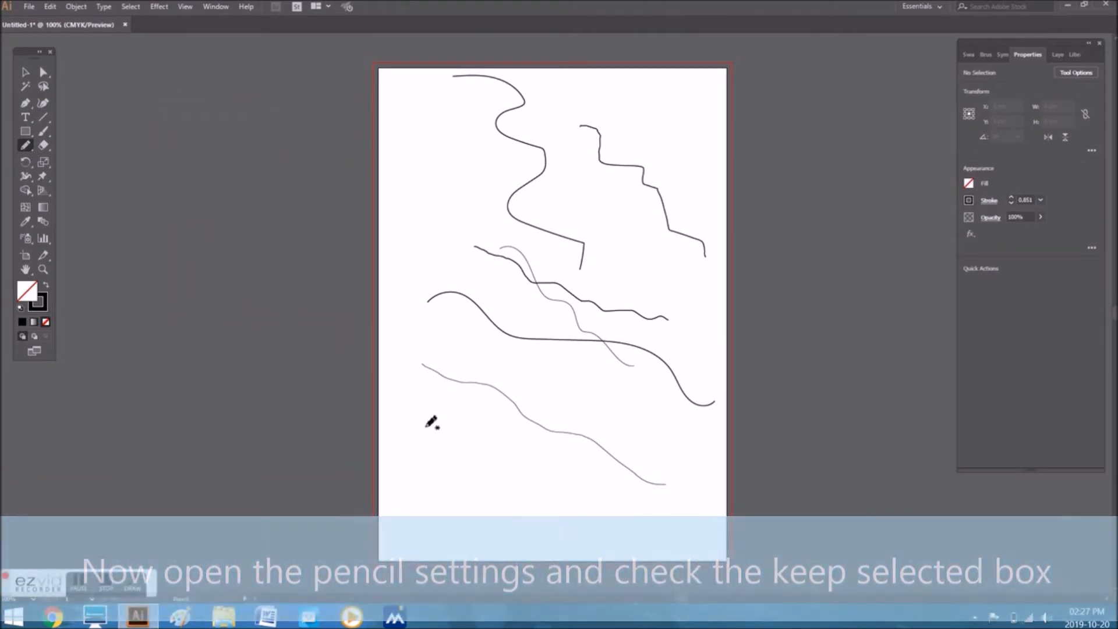
Draw a wavy line about 12.8 by 5.9 cm below the lowest one and set its stroke color to blue.
mouse_move(429, 423)
mouse_down()
mouse_move(462, 435)
mouse_move(516, 477)
mouse_move(566, 484)
mouse_up()
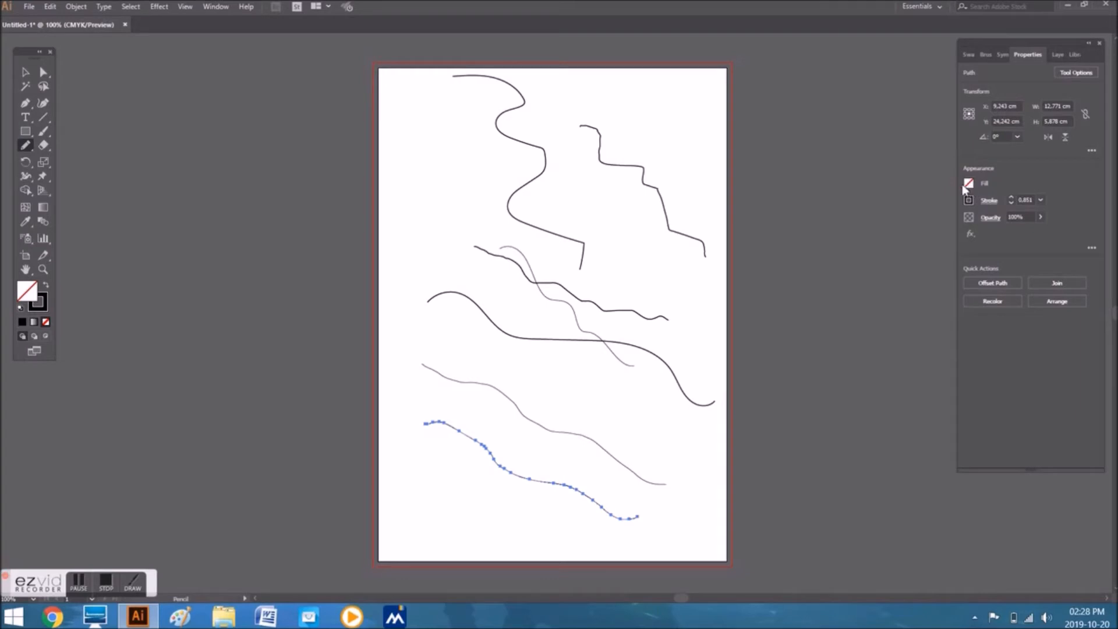
click(43, 310)
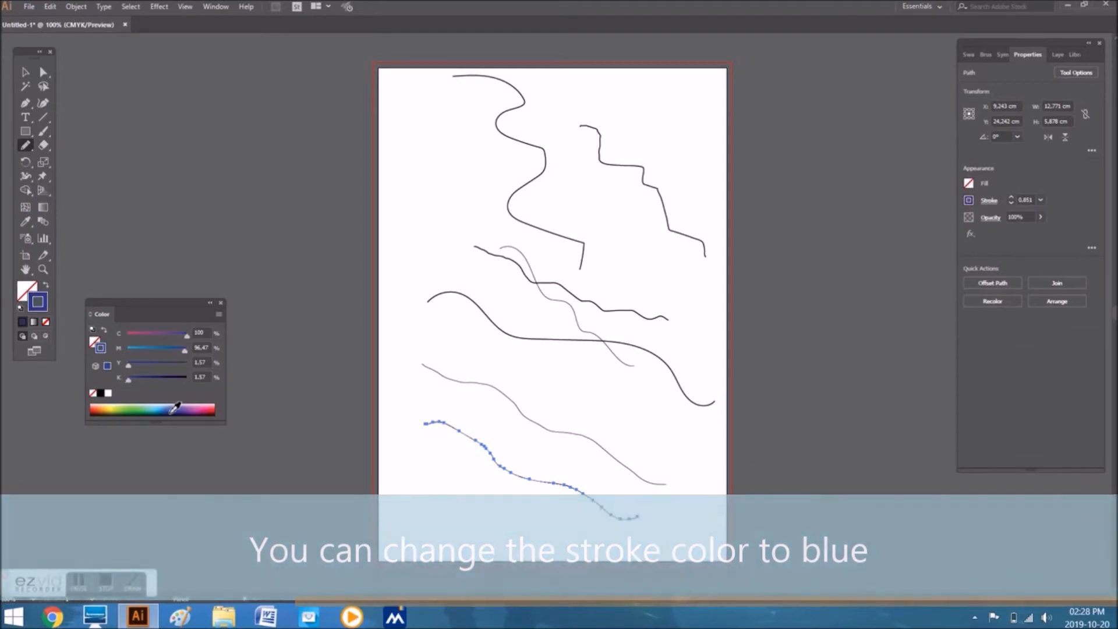
click(171, 410)
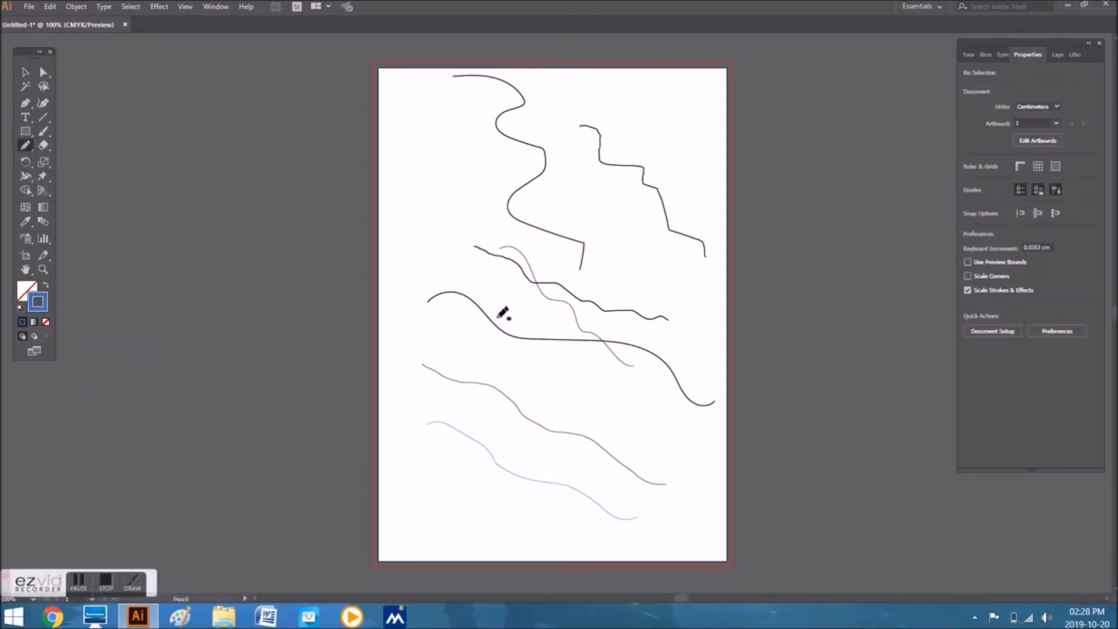
Draw a curvy vertical line about 3.2 by 7.4 cm in the page's upper-left area and set its stroke color to red.
mouse_move(409, 126)
mouse_down()
mouse_move(443, 145)
mouse_move(459, 186)
mouse_move(440, 206)
mouse_move(452, 250)
mouse_up()
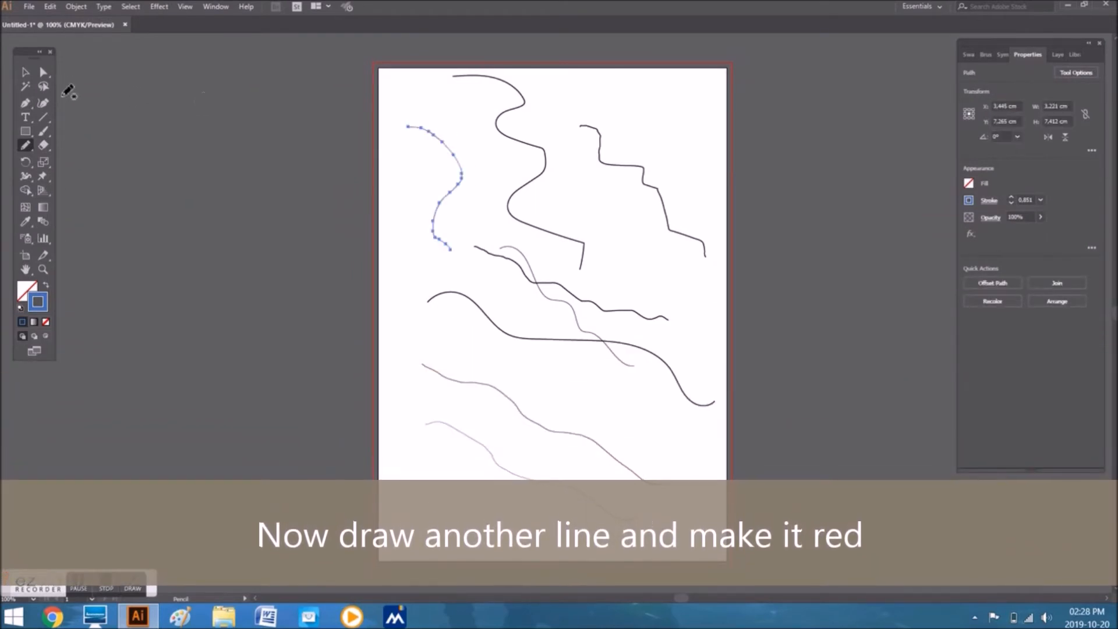
double_click(44, 309)
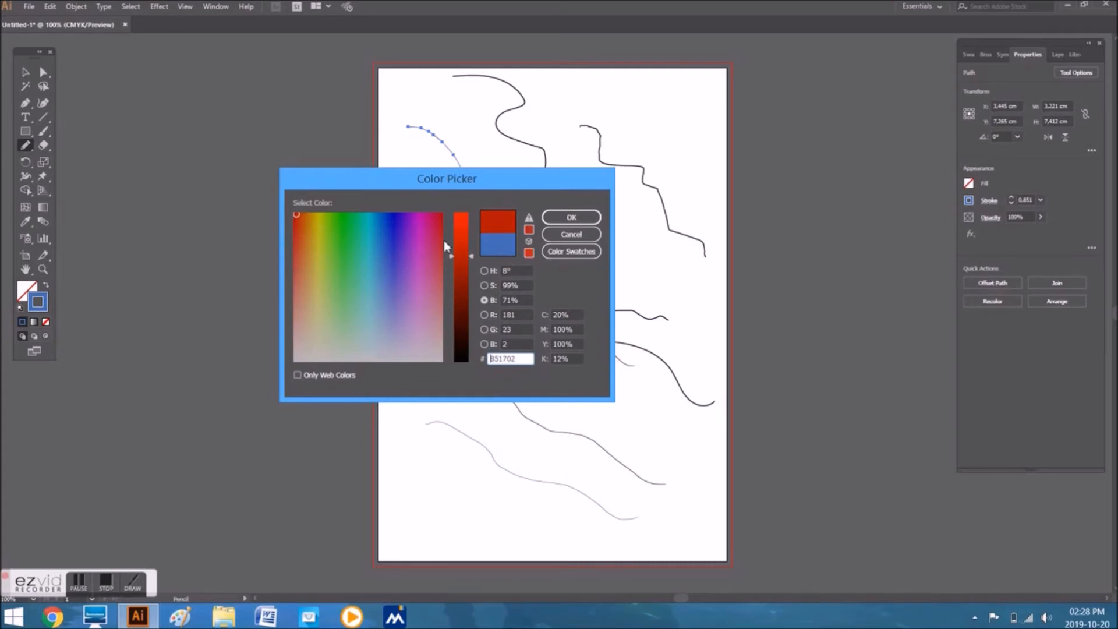
drag(461, 248, 459, 205)
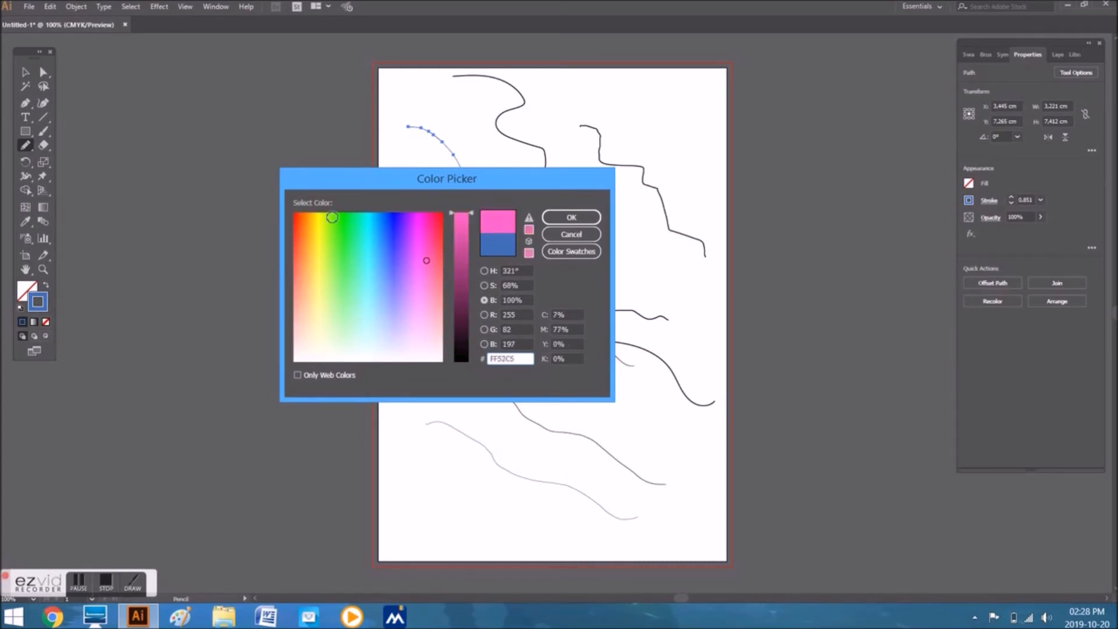
click(558, 221)
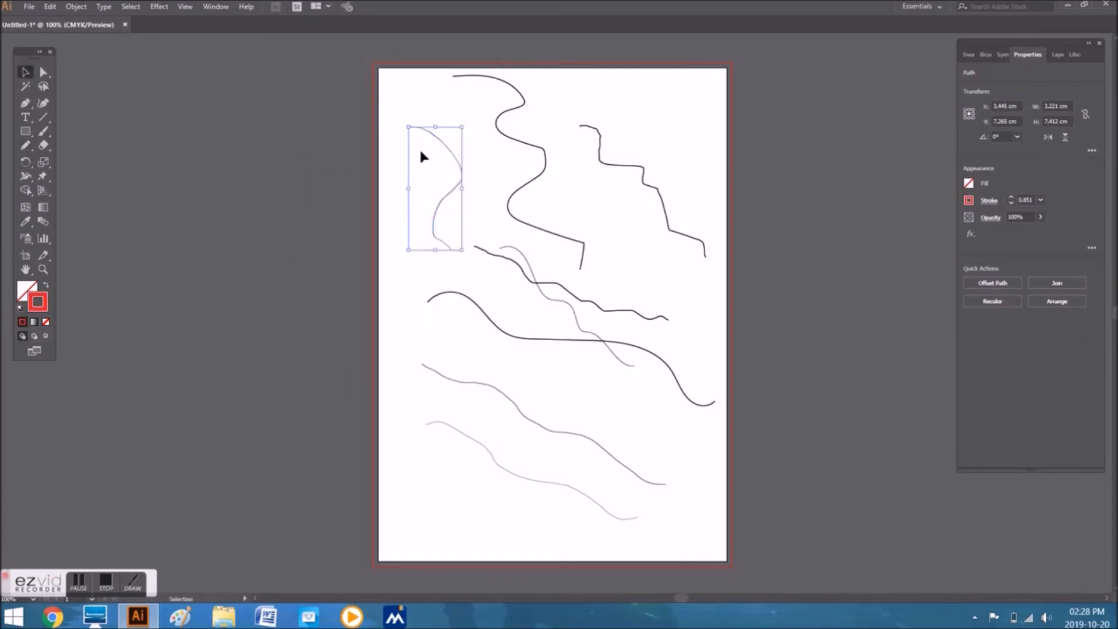
key(a)
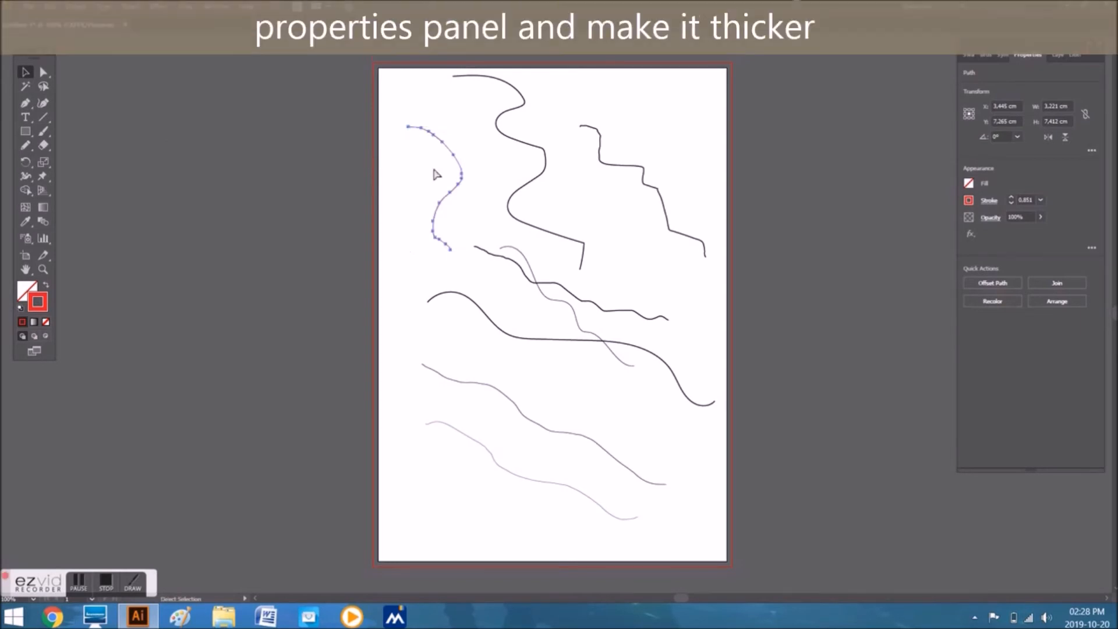
Thicken the red vertical line's stroke in stages to 5 pt, 10 pt and finally 20 pt.
key(ctrl+plus)
key(v)
key(ctrl+plus)
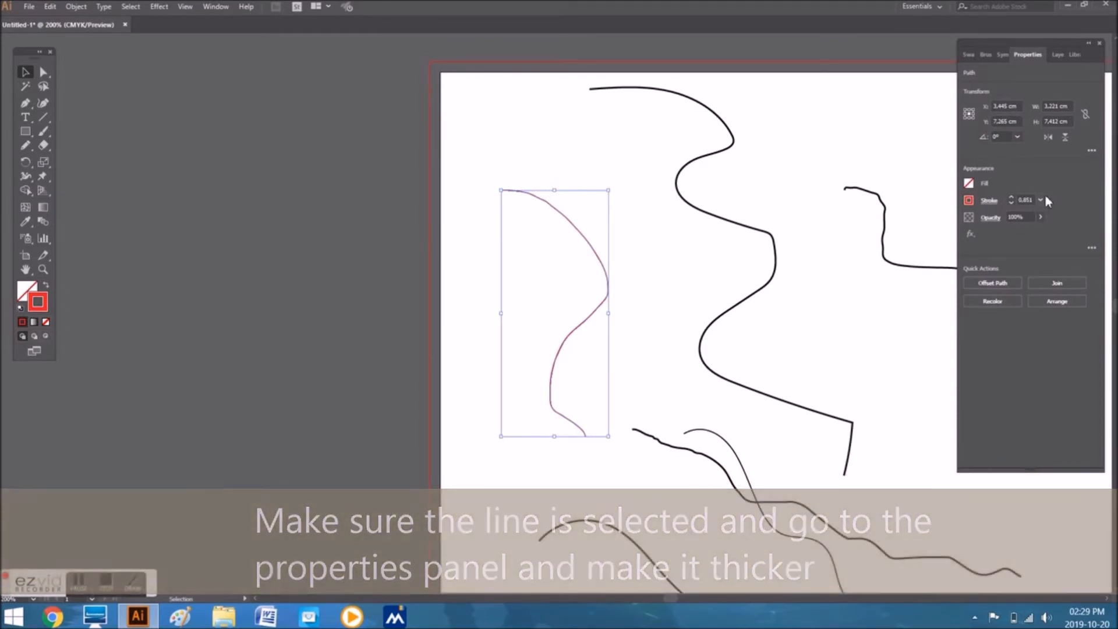
click(1044, 199)
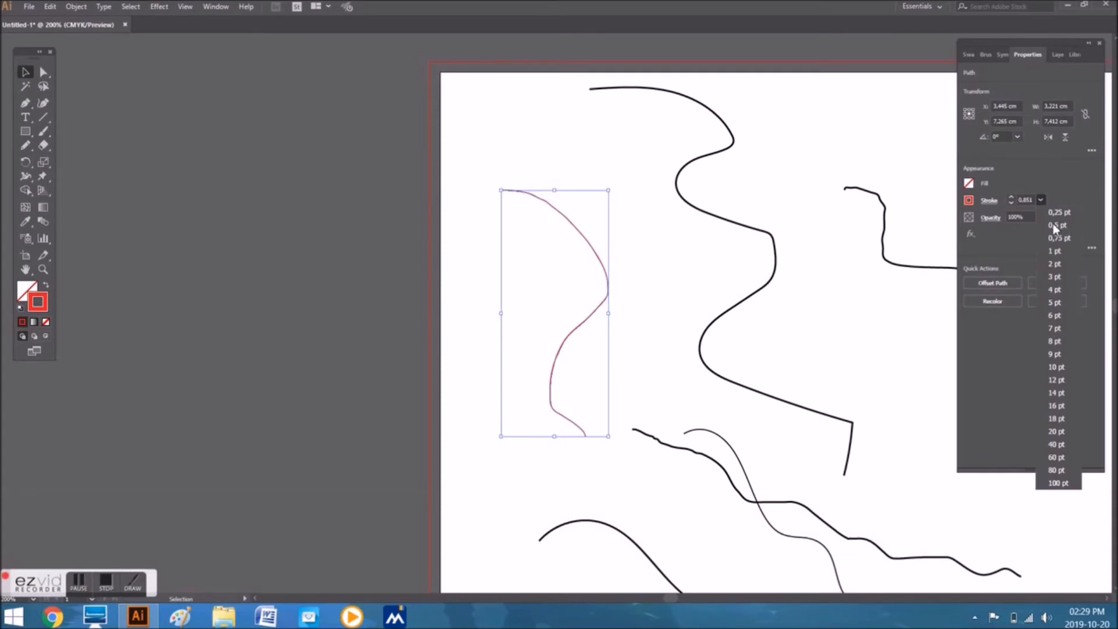
click(1065, 300)
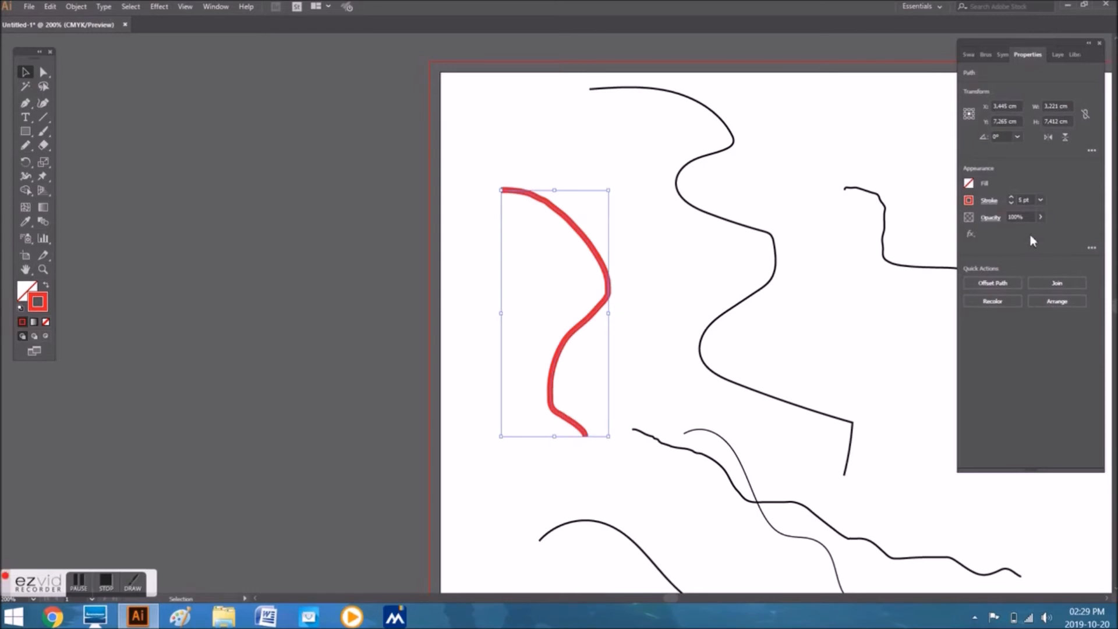
click(1040, 199)
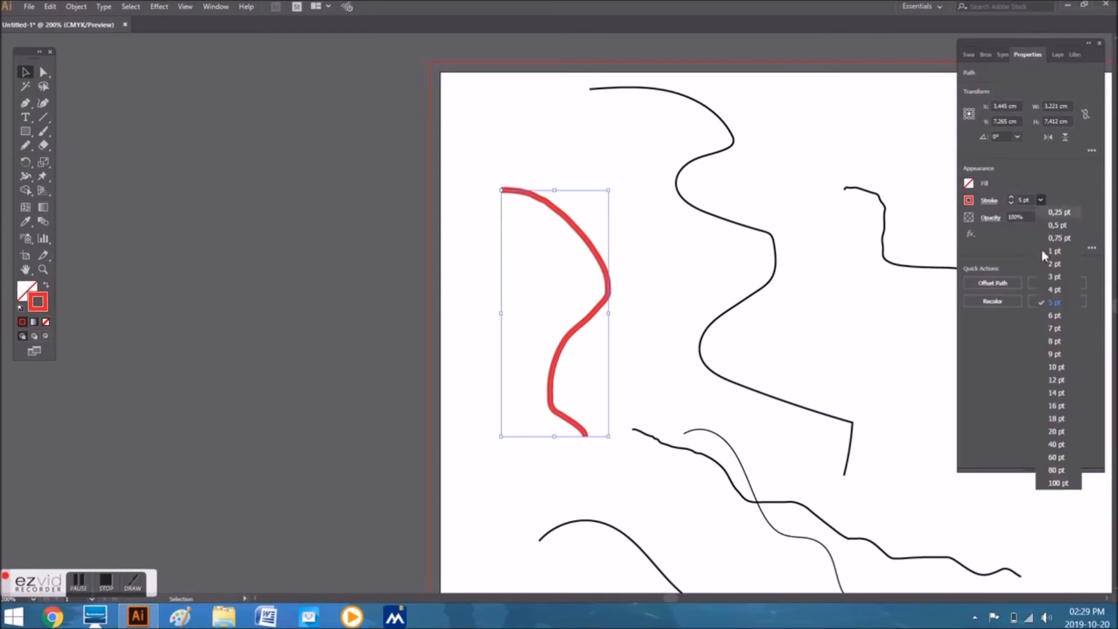
click(1058, 368)
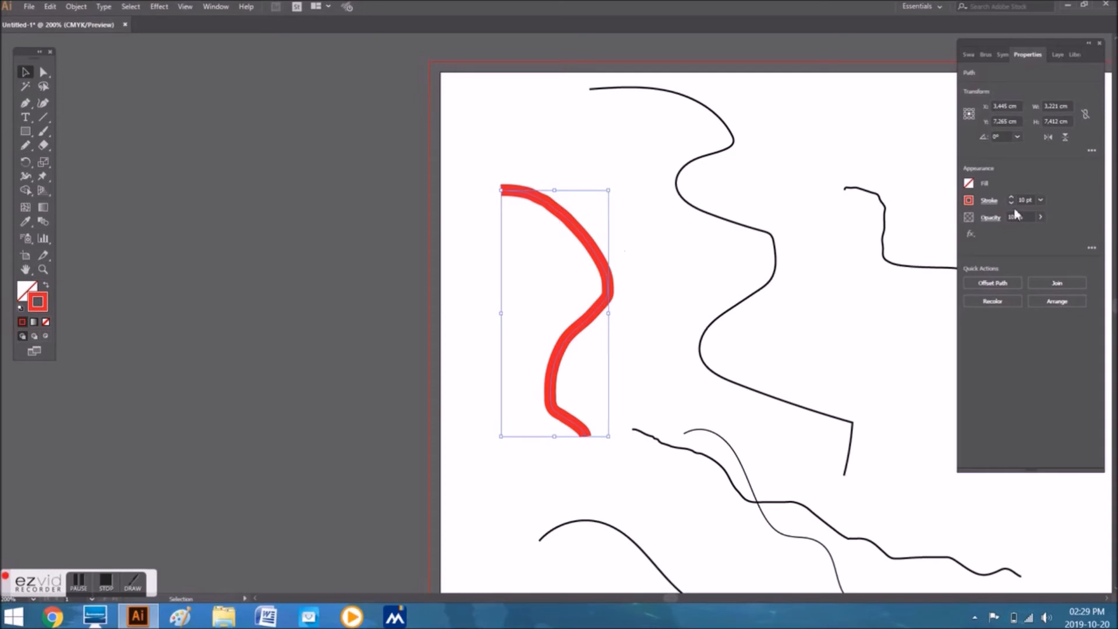
click(1039, 199)
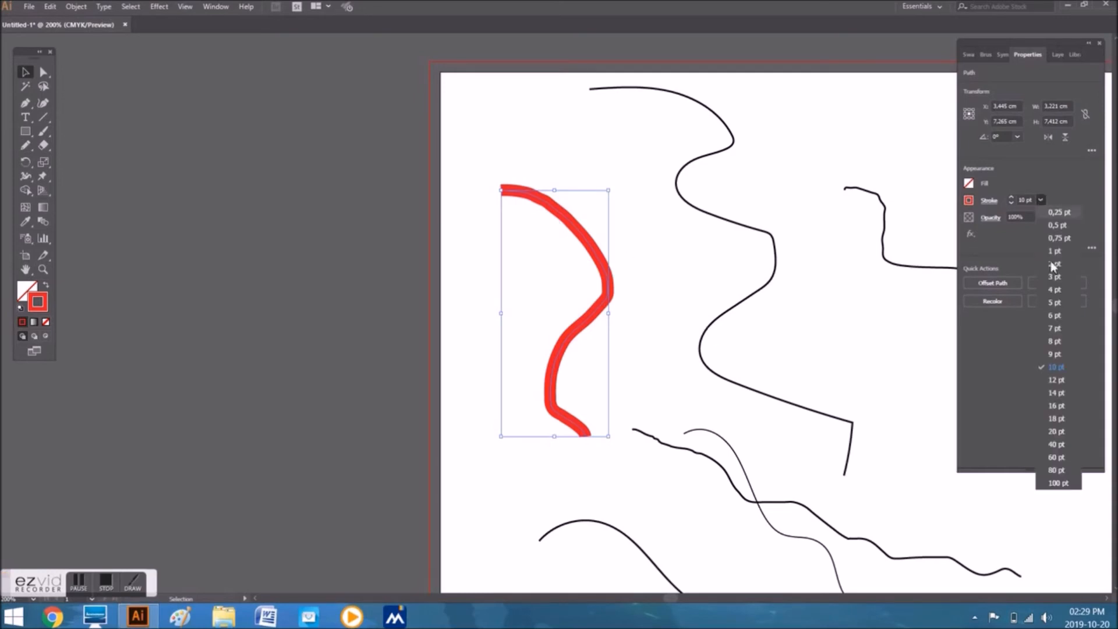
click(1048, 432)
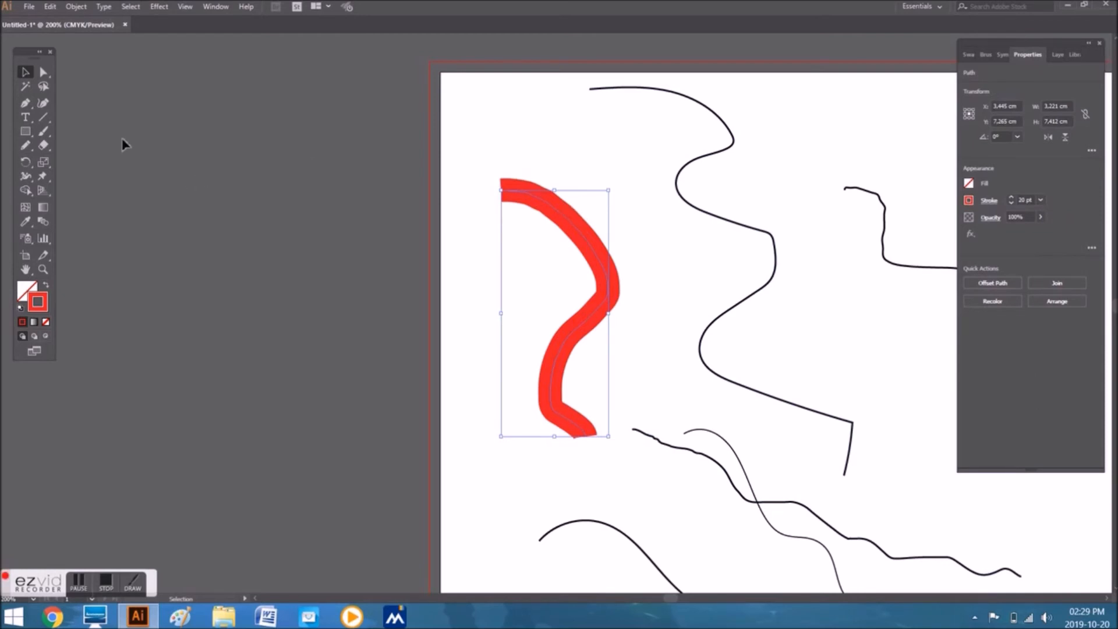
Draw a wavy line about 11.9 by 1.4 cm across the page's upper area with 18% opacity and a 5 pt stroke.
click(25, 146)
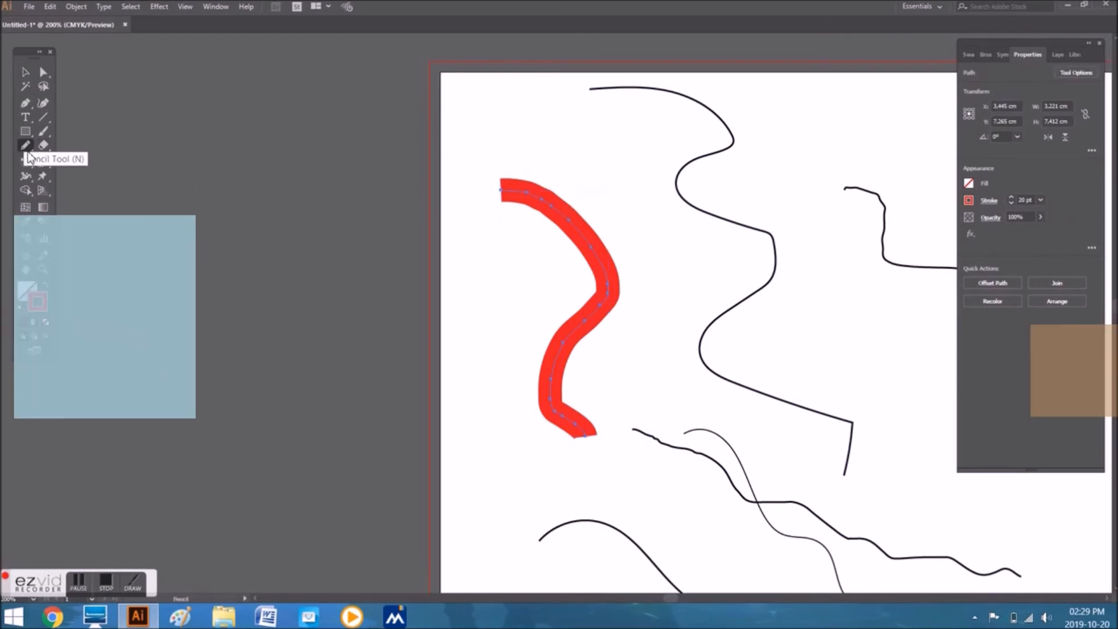
mouse_move(454, 119)
mouse_down()
mouse_move(497, 113)
mouse_move(577, 154)
mouse_move(709, 127)
mouse_move(776, 136)
mouse_move(844, 123)
mouse_up()
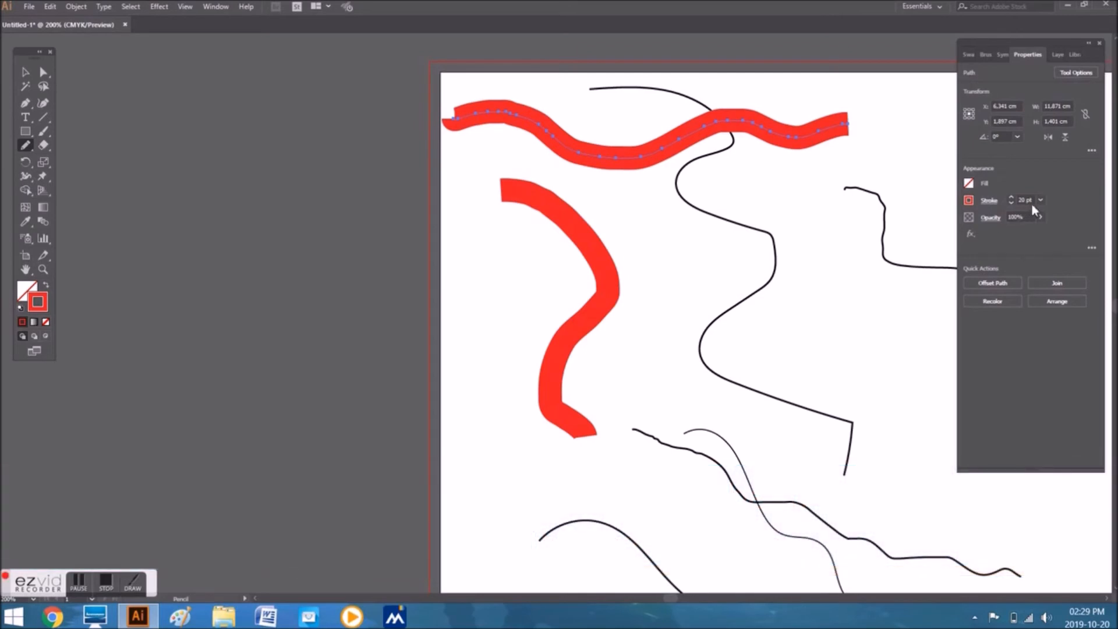
click(1039, 200)
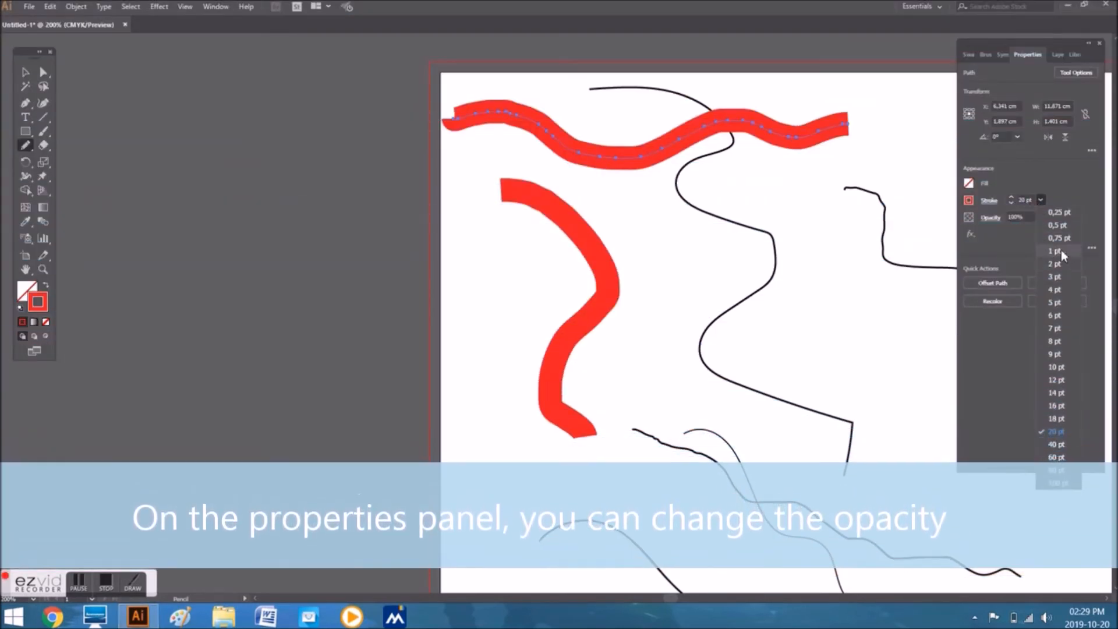
click(1061, 250)
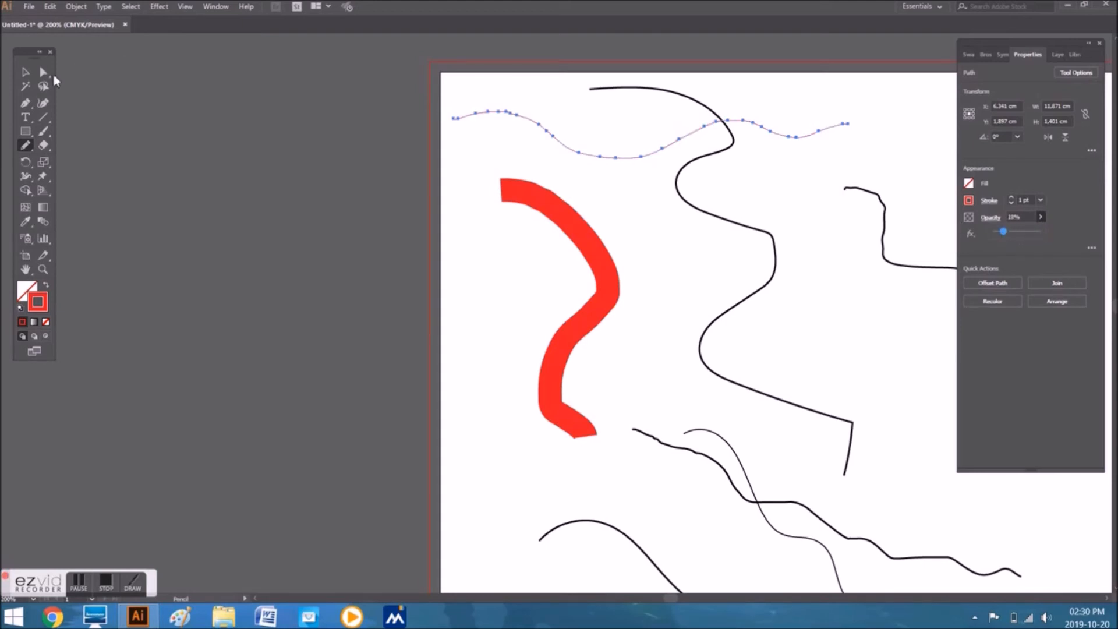
click(1040, 200)
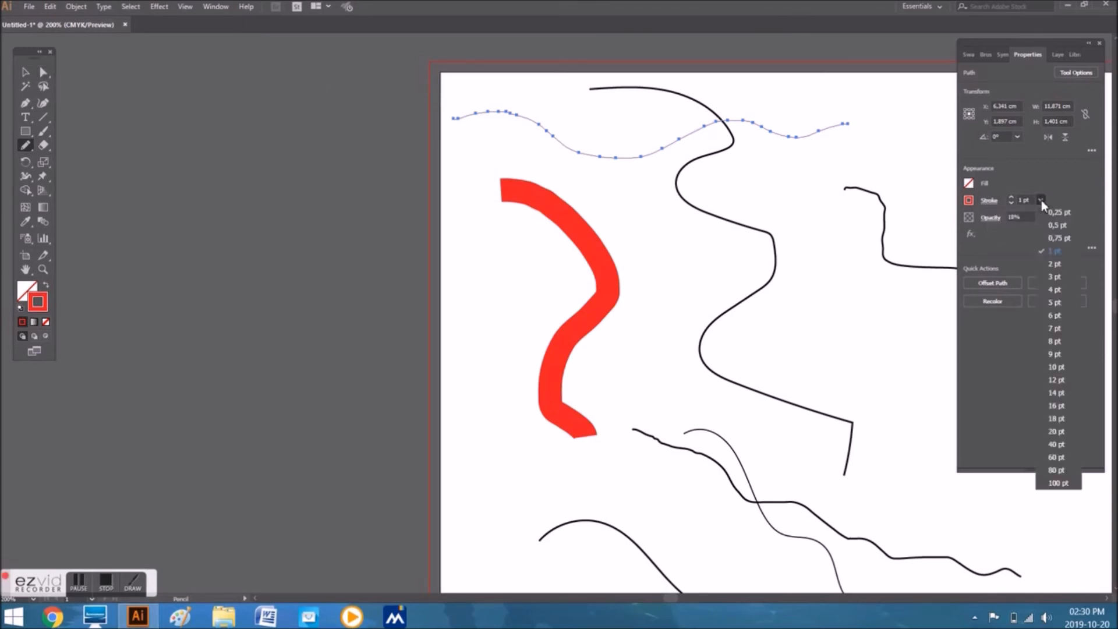
click(1060, 303)
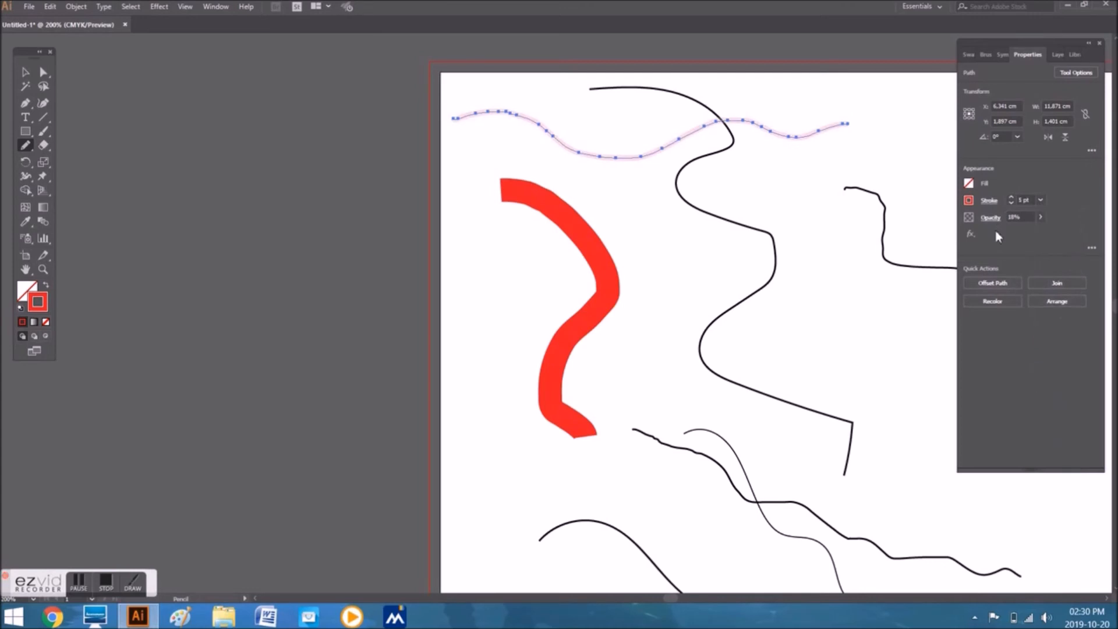
Select the thick red vertical line and lower its opacity to about 30%.
key(v)
click(579, 237)
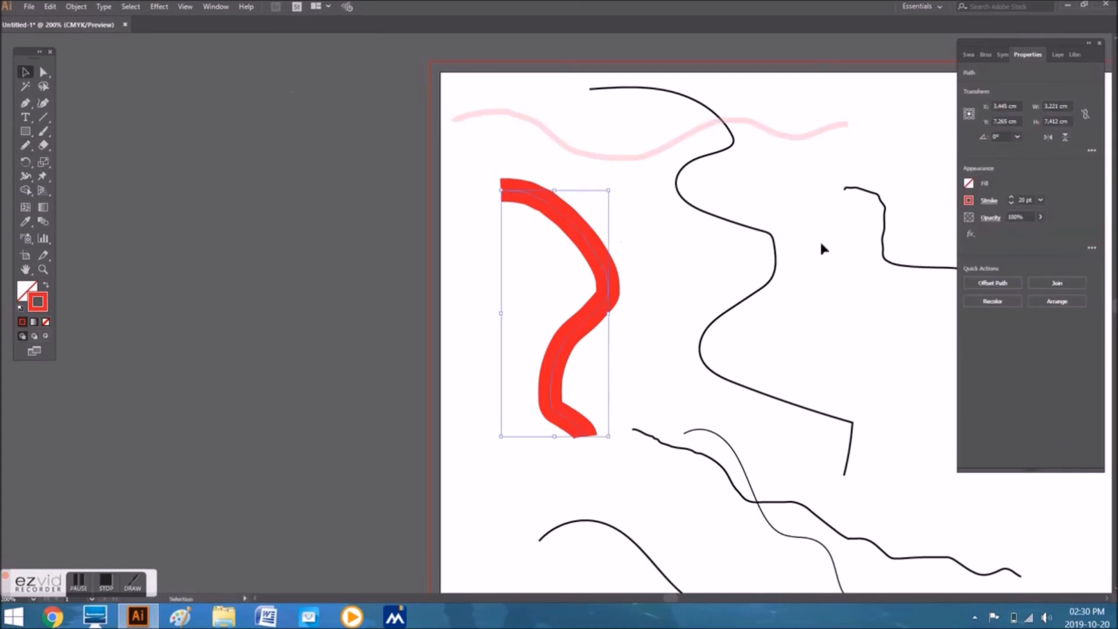
click(1039, 218)
click(1009, 231)
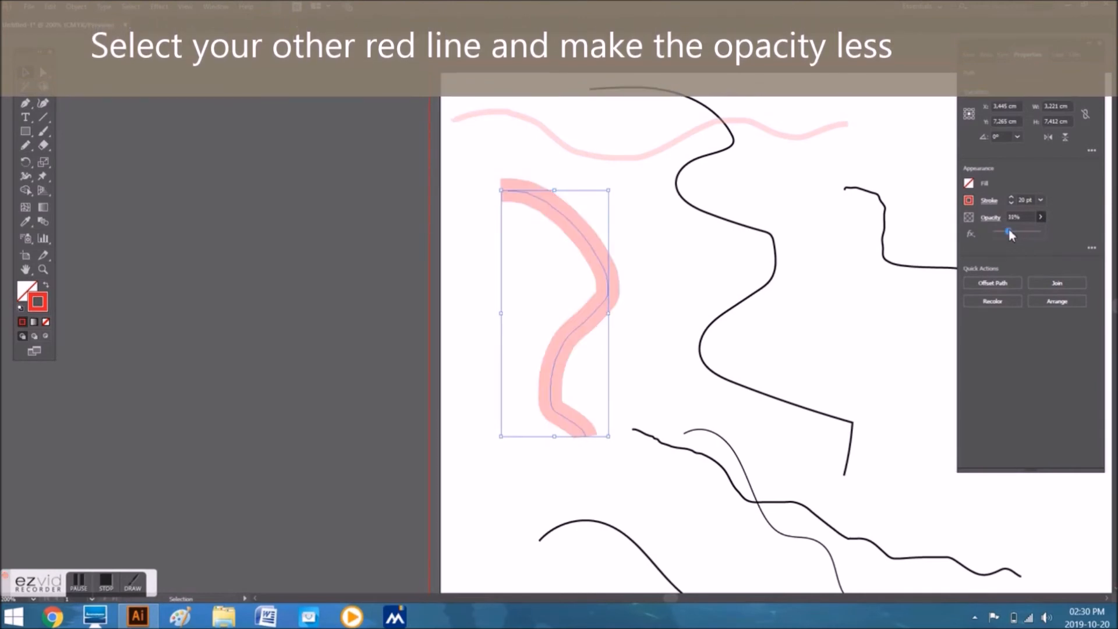
Deselect the line and draw a freehand circle about 2.8 by 2.4 cm just below the long smooth curve with the Pencil tool.
click(319, 177)
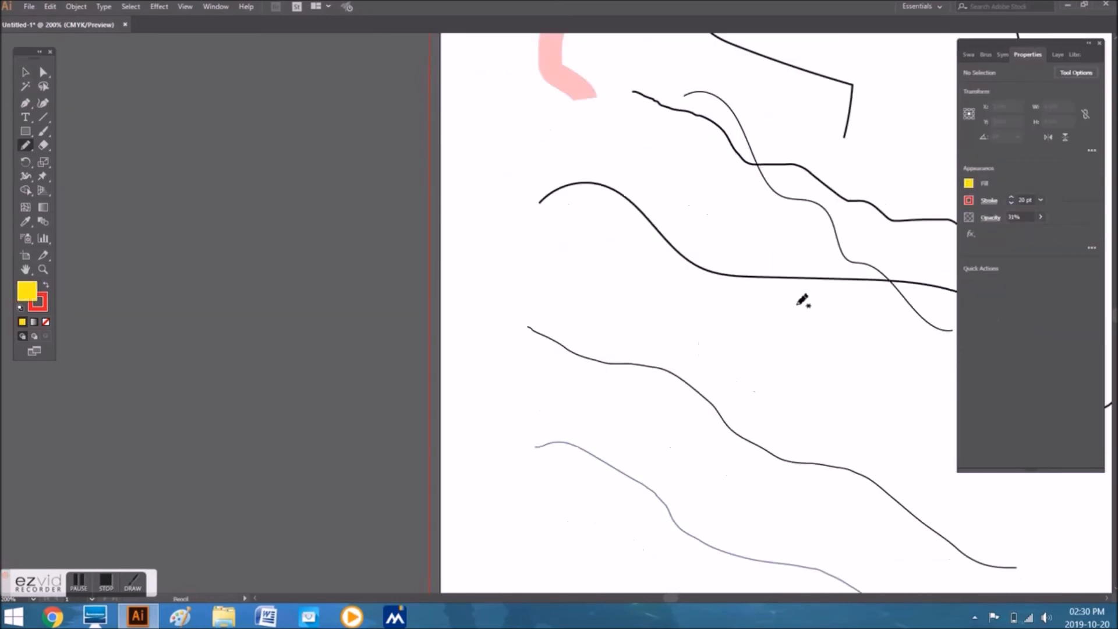
mouse_move(797, 302)
mouse_down()
mouse_move(742, 327)
mouse_move(744, 356)
mouse_move(770, 379)
mouse_move(809, 382)
mouse_move(833, 363)
mouse_move(831, 327)
mouse_move(798, 305)
mouse_up()
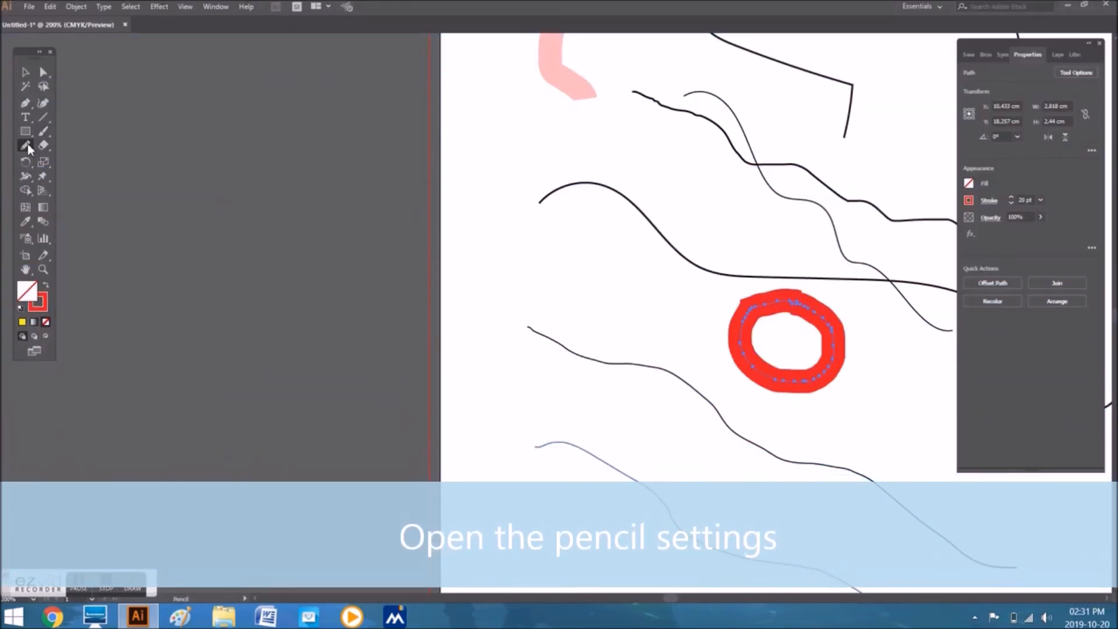
Turn on closing paths when ends are within 15 pixels in the Pencil tool's options.
double_click(27, 145)
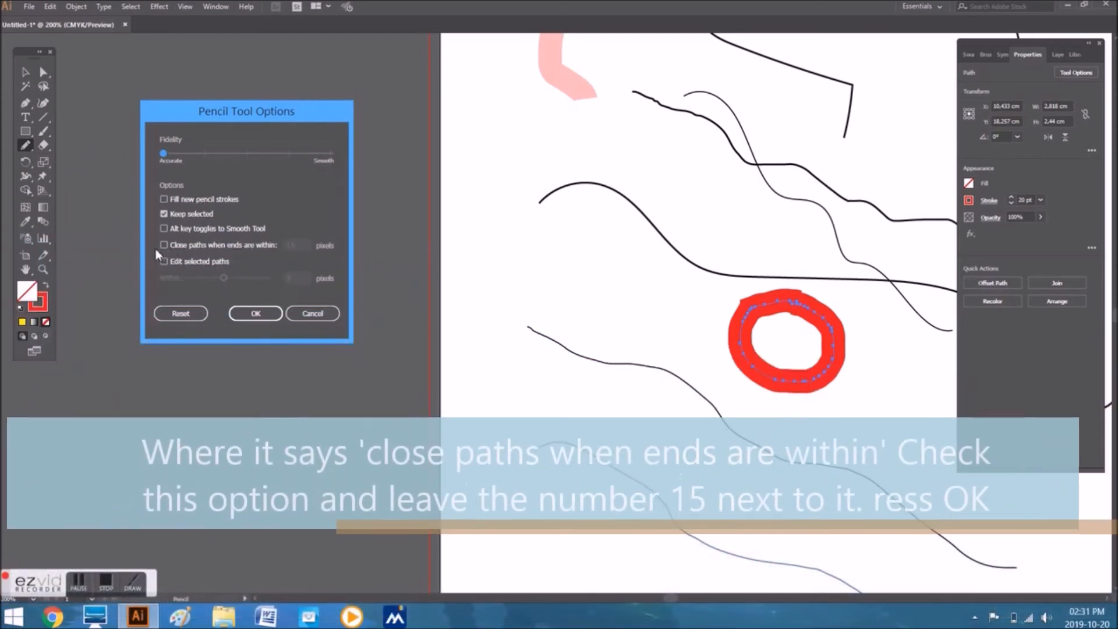
click(164, 245)
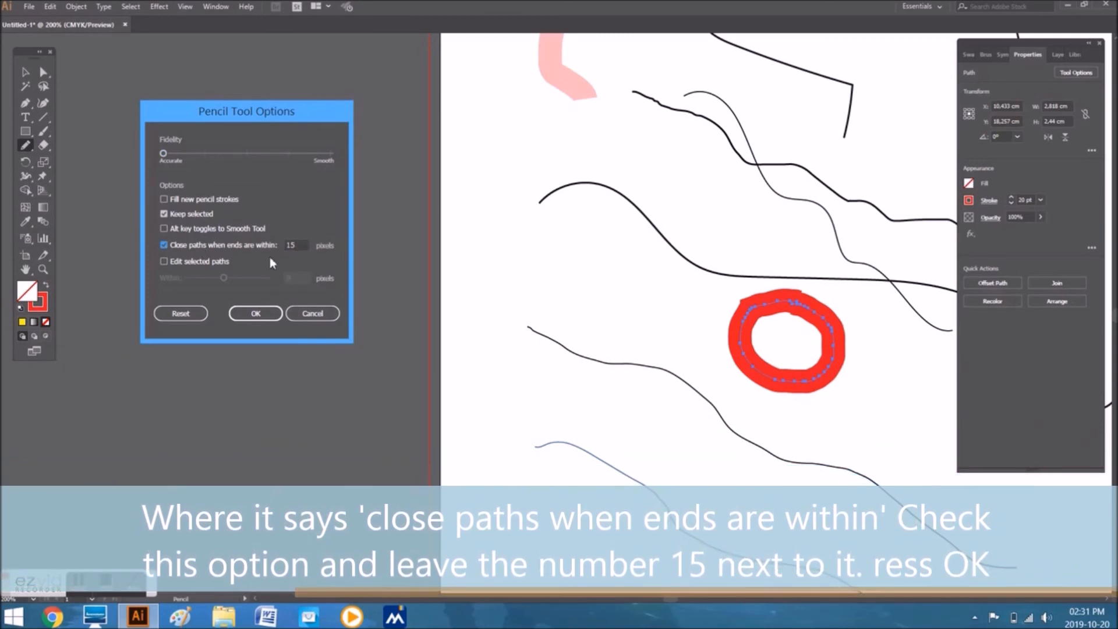
click(257, 315)
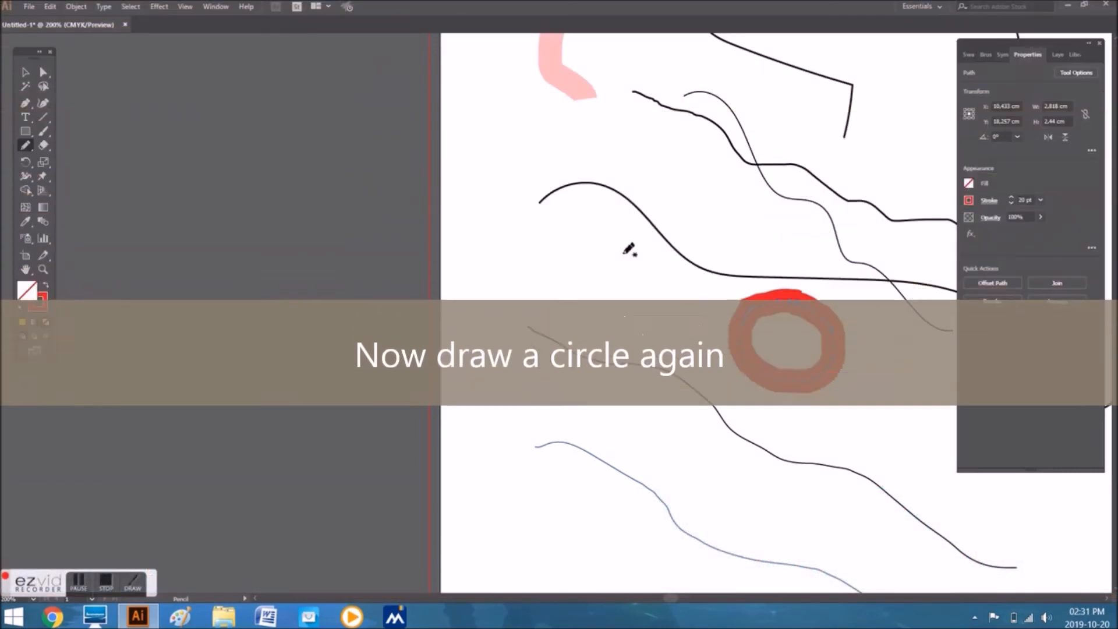
Draw a second freehand circle about 3.4 by 2.8 cm beside the red one and give it a yellow fill.
mouse_move(624, 250)
mouse_down()
mouse_move(569, 250)
mouse_move(549, 274)
mouse_move(560, 314)
mouse_move(590, 335)
mouse_move(645, 334)
mouse_move(658, 321)
mouse_move(661, 281)
mouse_move(627, 250)
mouse_up()
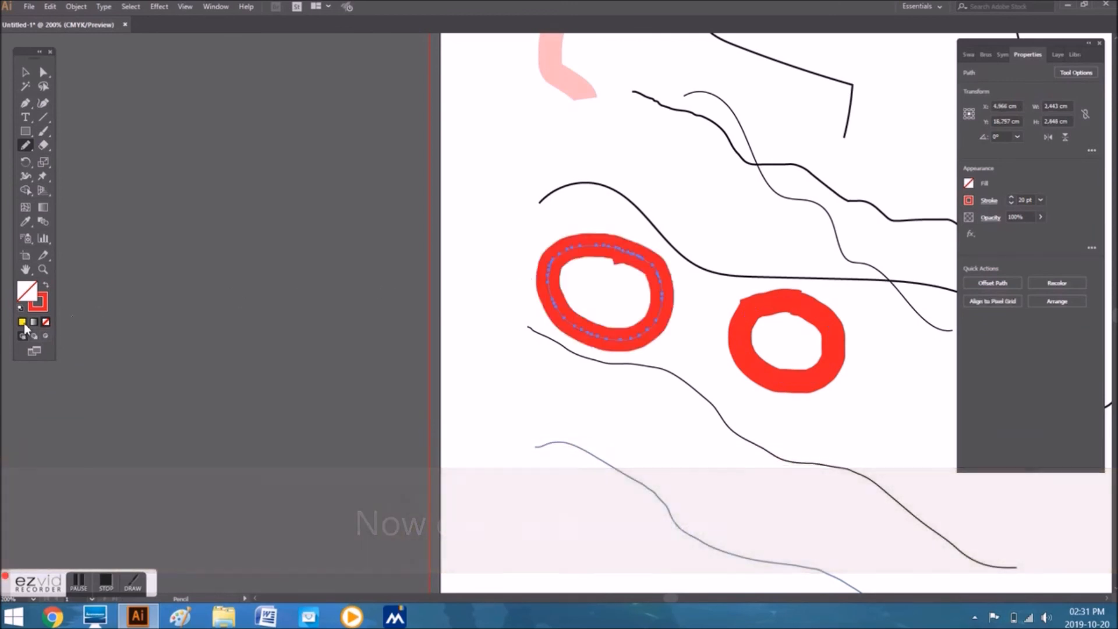
click(23, 323)
click(23, 325)
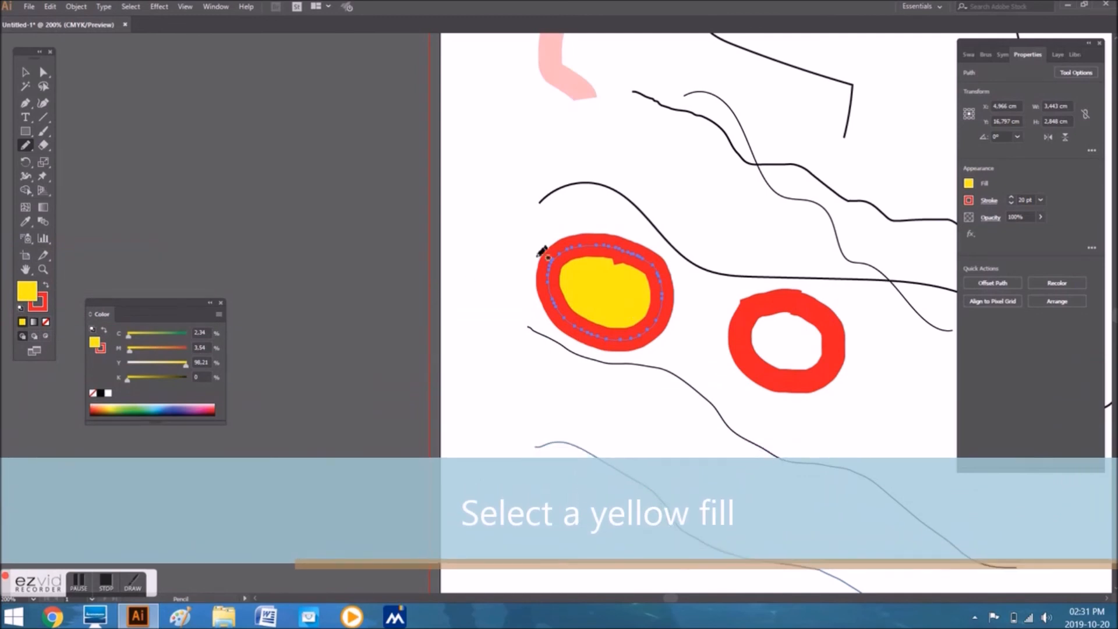
click(221, 303)
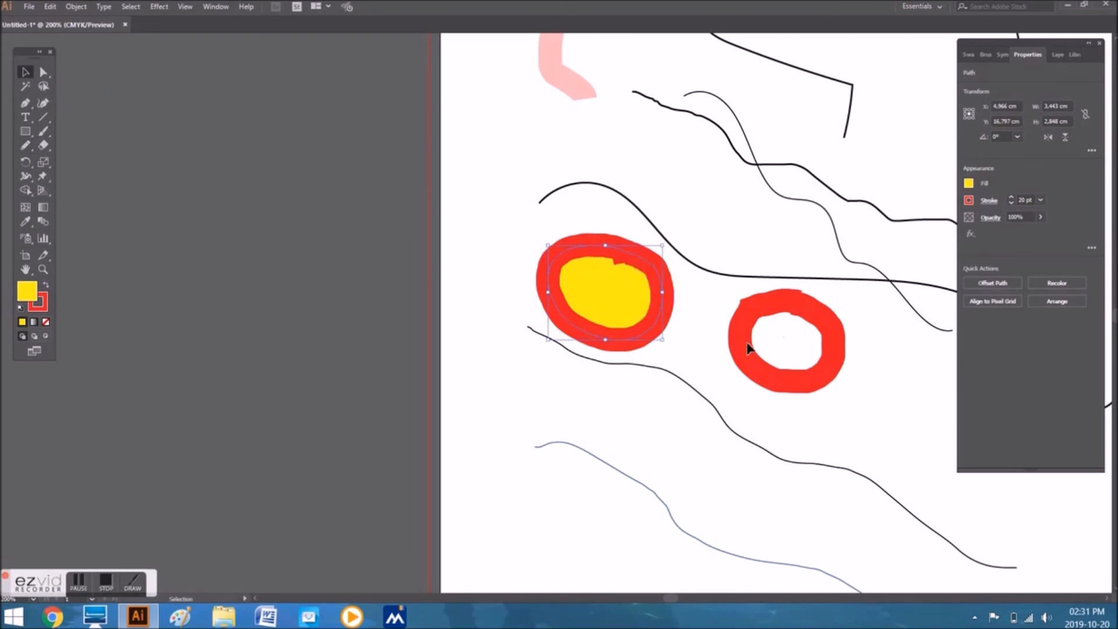
Set the yellow-filled circle's stroke weight to 1 pt.
scroll(748, 348, down, 1)
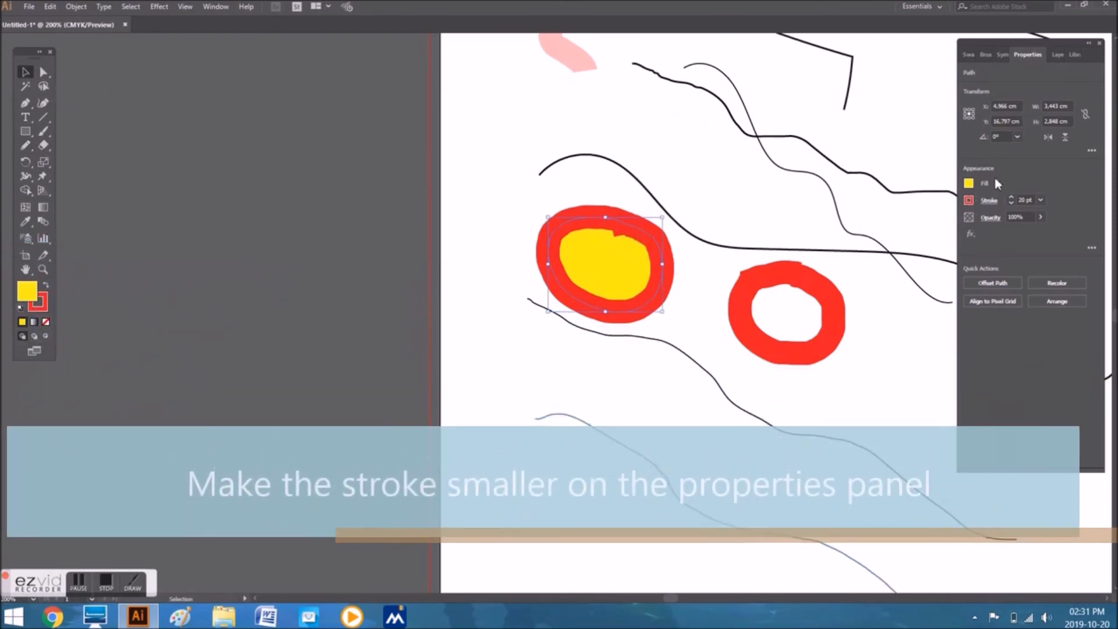
click(1040, 200)
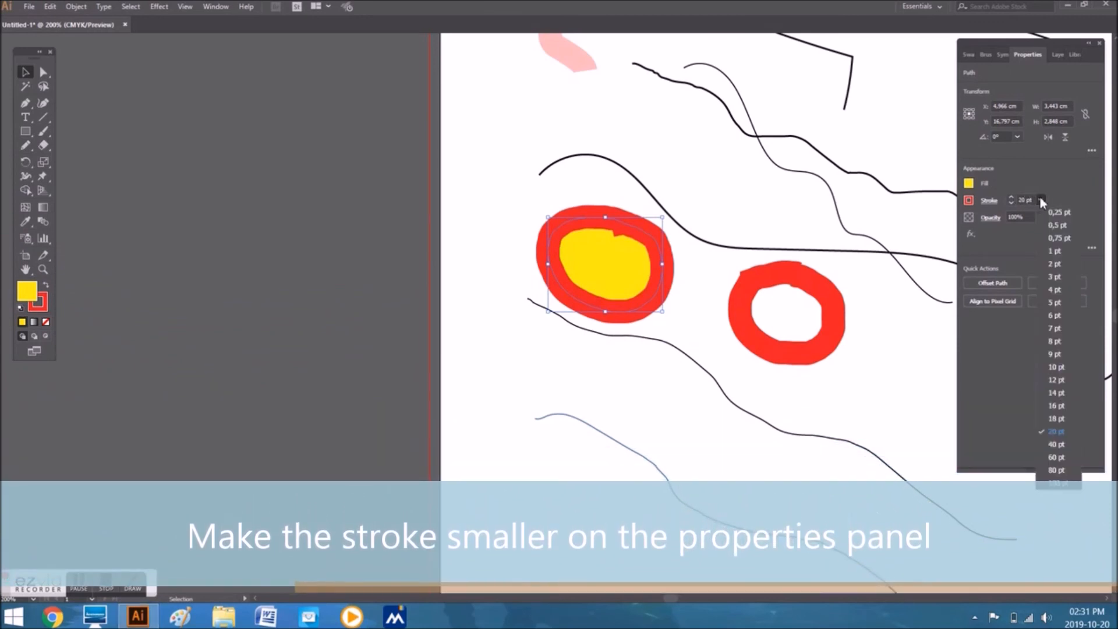
click(1063, 250)
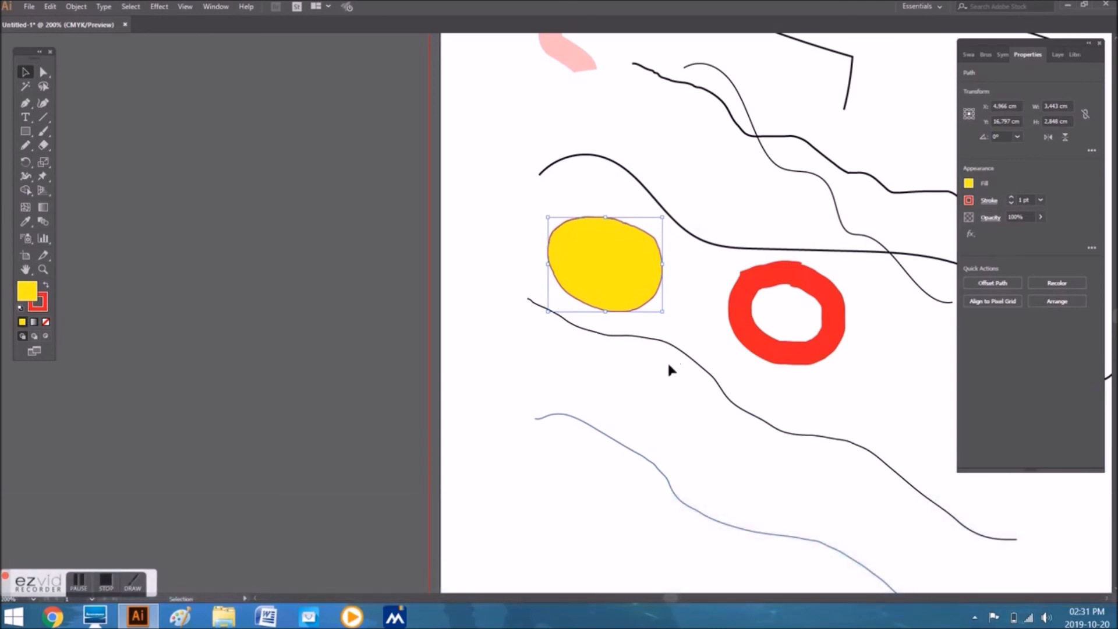
Draw a nearly closed circle about 2.9 by 2.4 cm below the yellow one, fill it yellow and deselect it.
scroll(659, 364, down, 2)
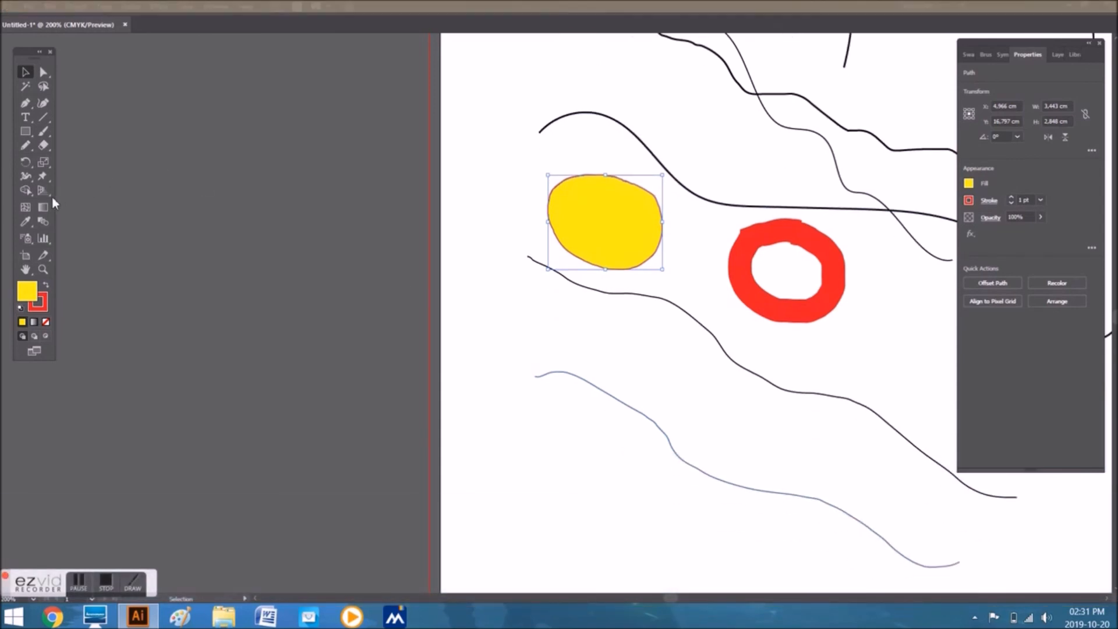
click(24, 149)
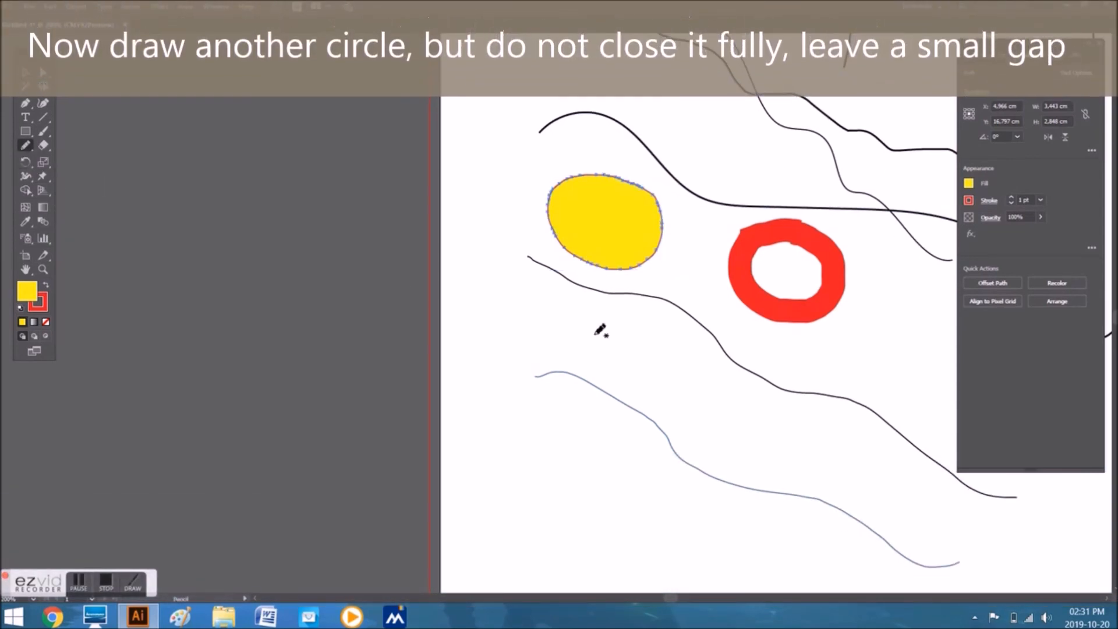
mouse_move(660, 334)
mouse_down()
mouse_move(602, 348)
mouse_move(607, 385)
mouse_move(646, 412)
mouse_move(678, 410)
mouse_move(694, 388)
mouse_move(693, 351)
mouse_move(661, 333)
mouse_up()
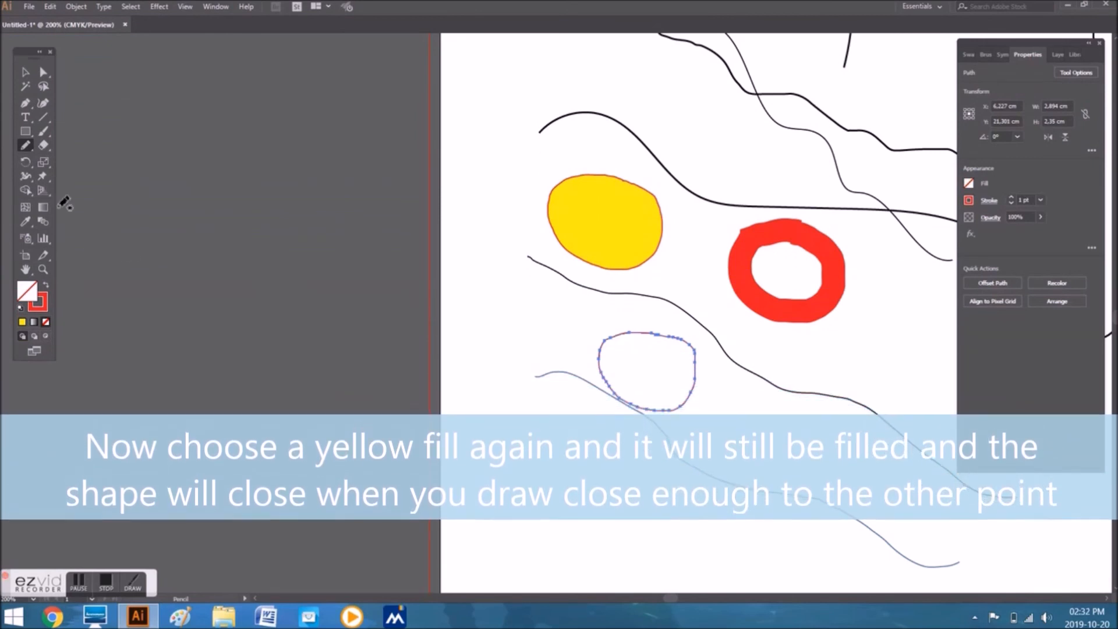
click(22, 322)
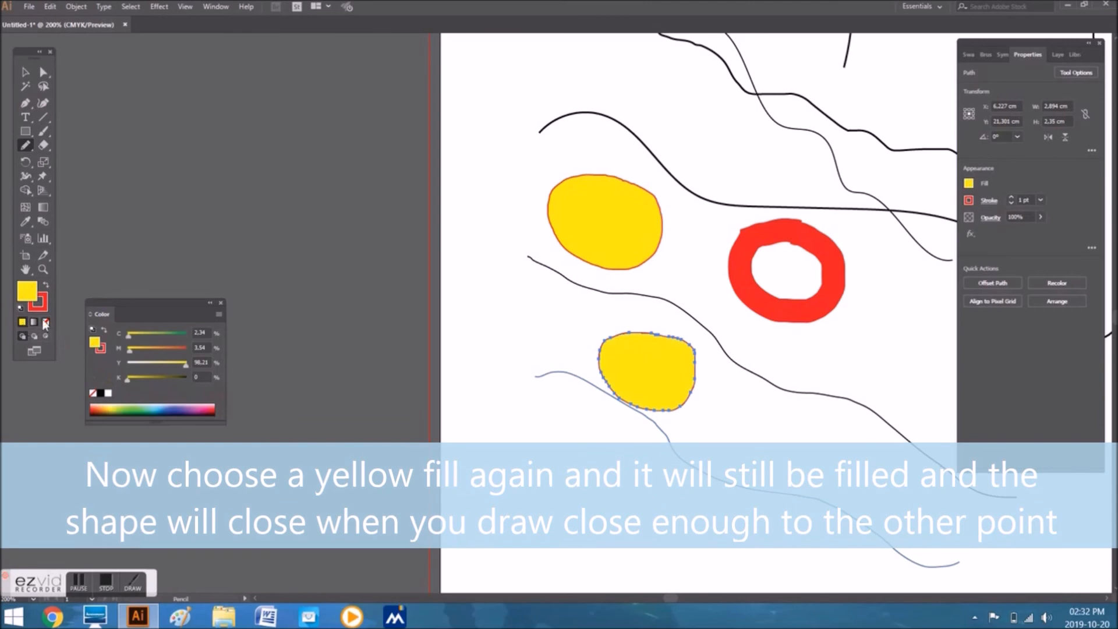
click(26, 74)
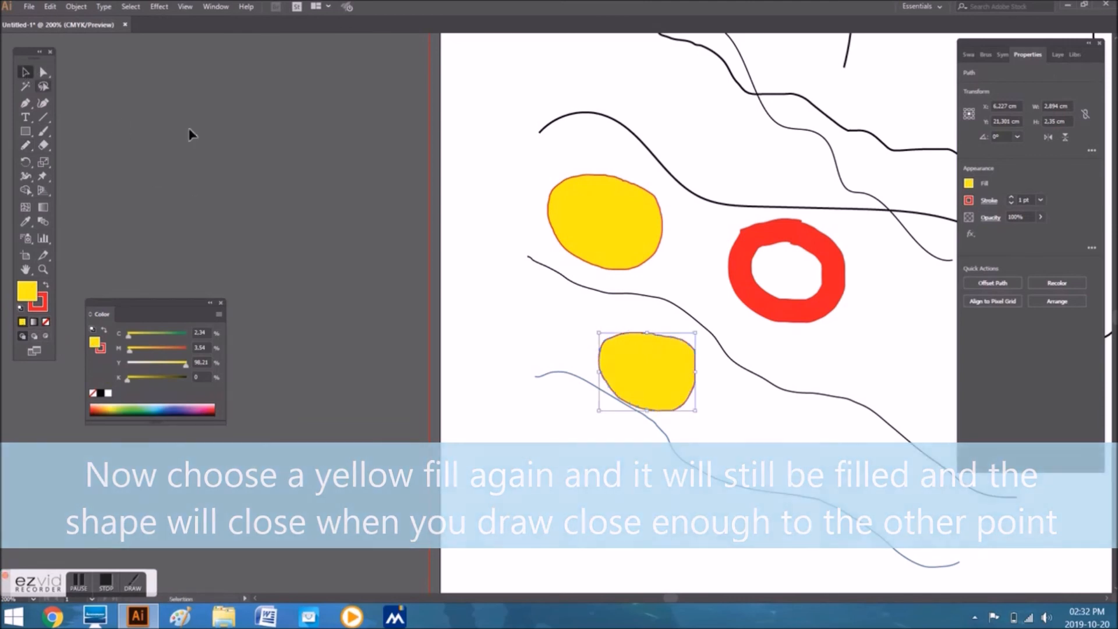
click(298, 224)
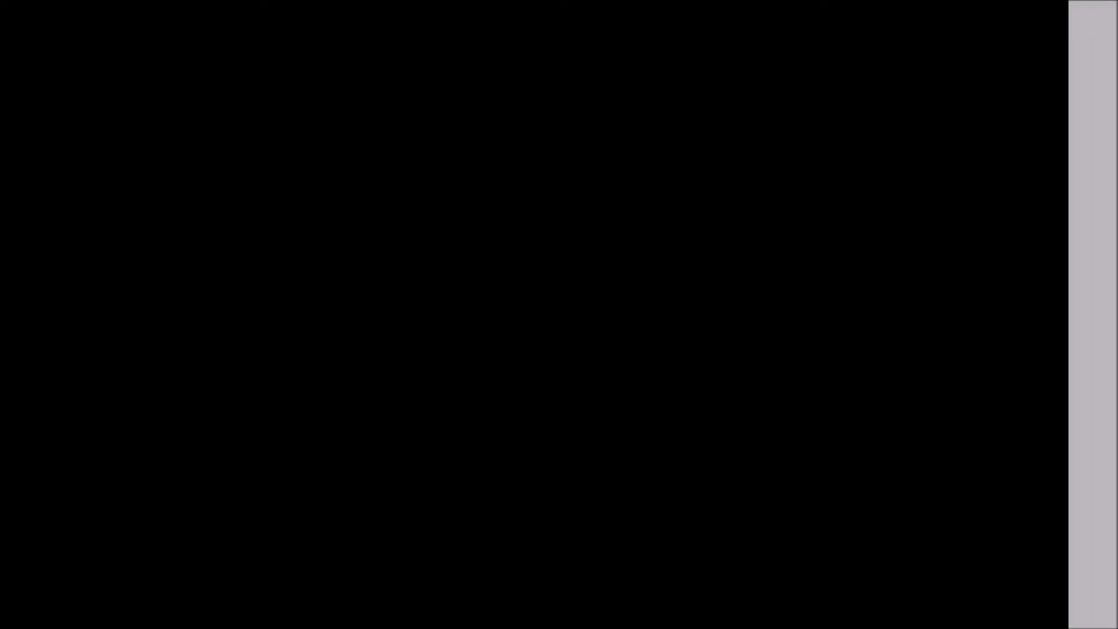